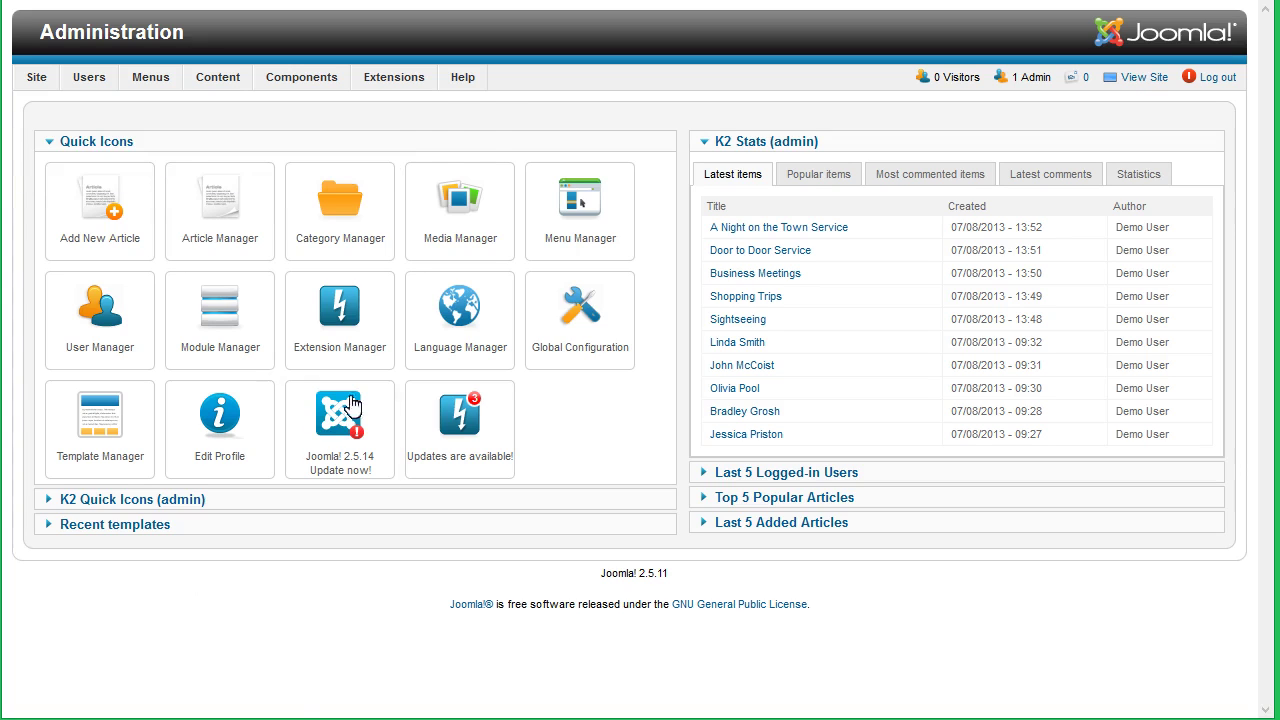
# Create a new module of type K2 Content in the Module Manager.
pyautogui.moveTo(394, 77)
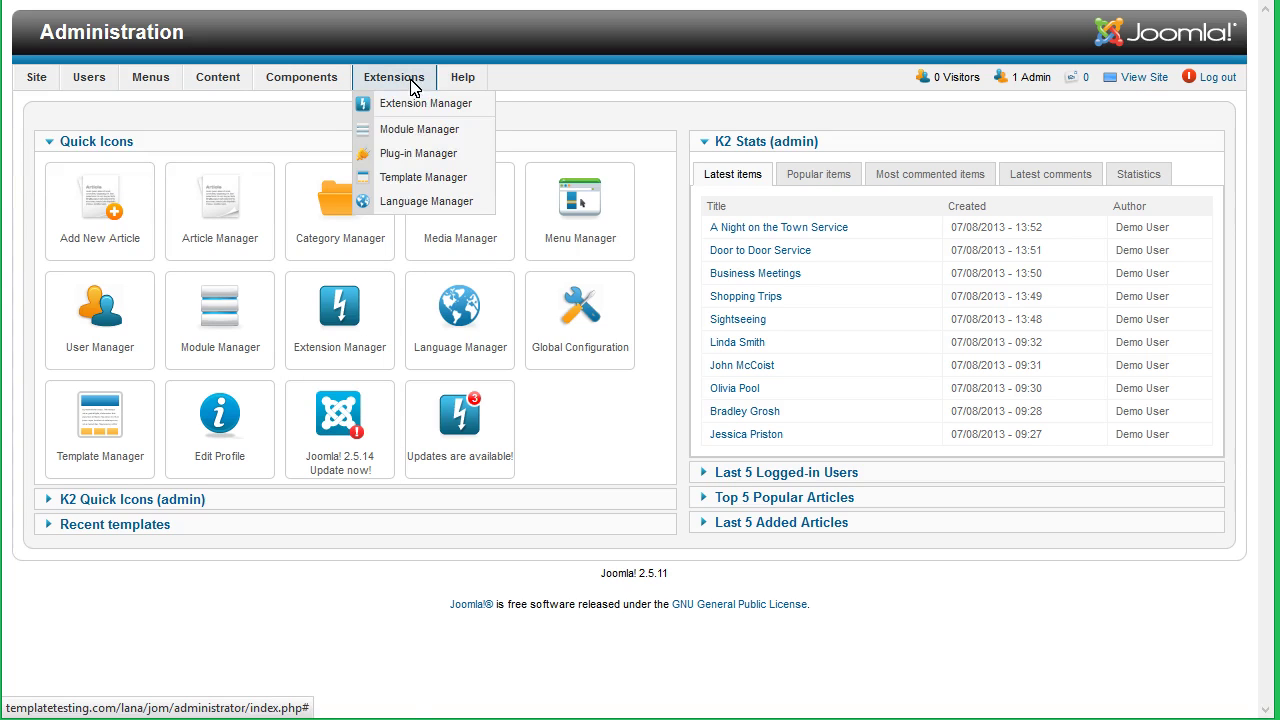
pyautogui.click(416, 130)
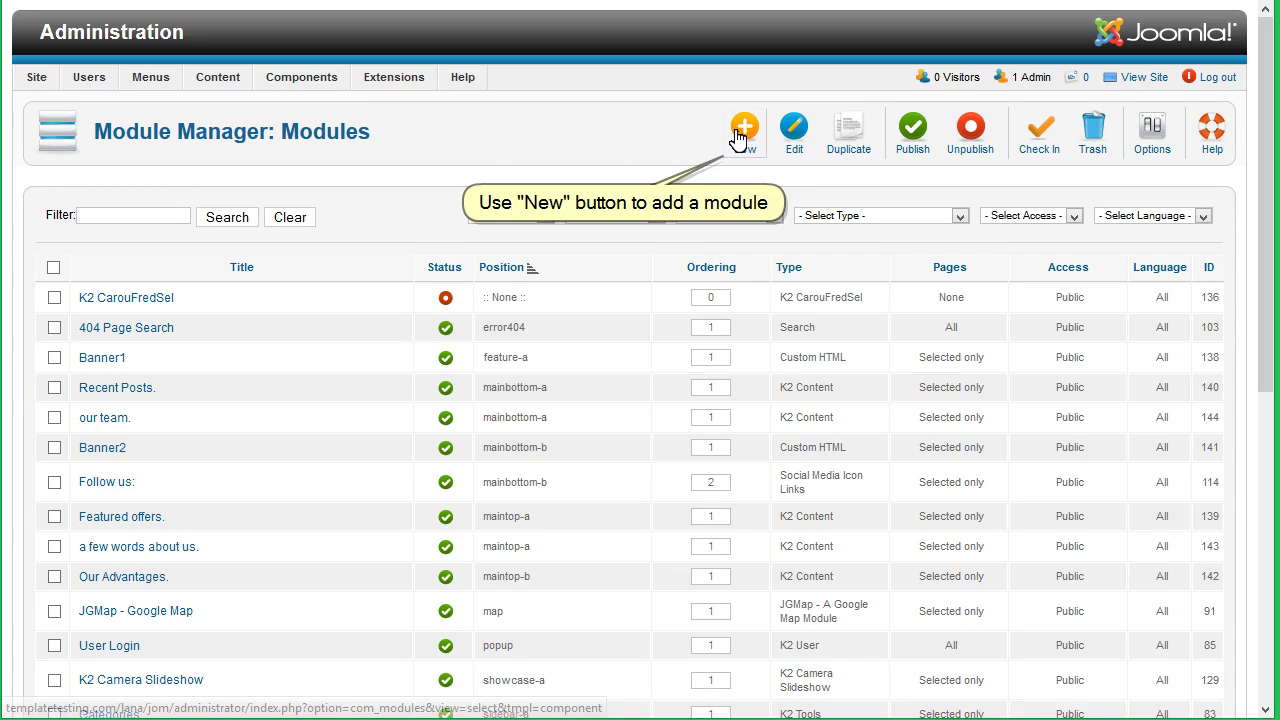
pyautogui.click(740, 135)
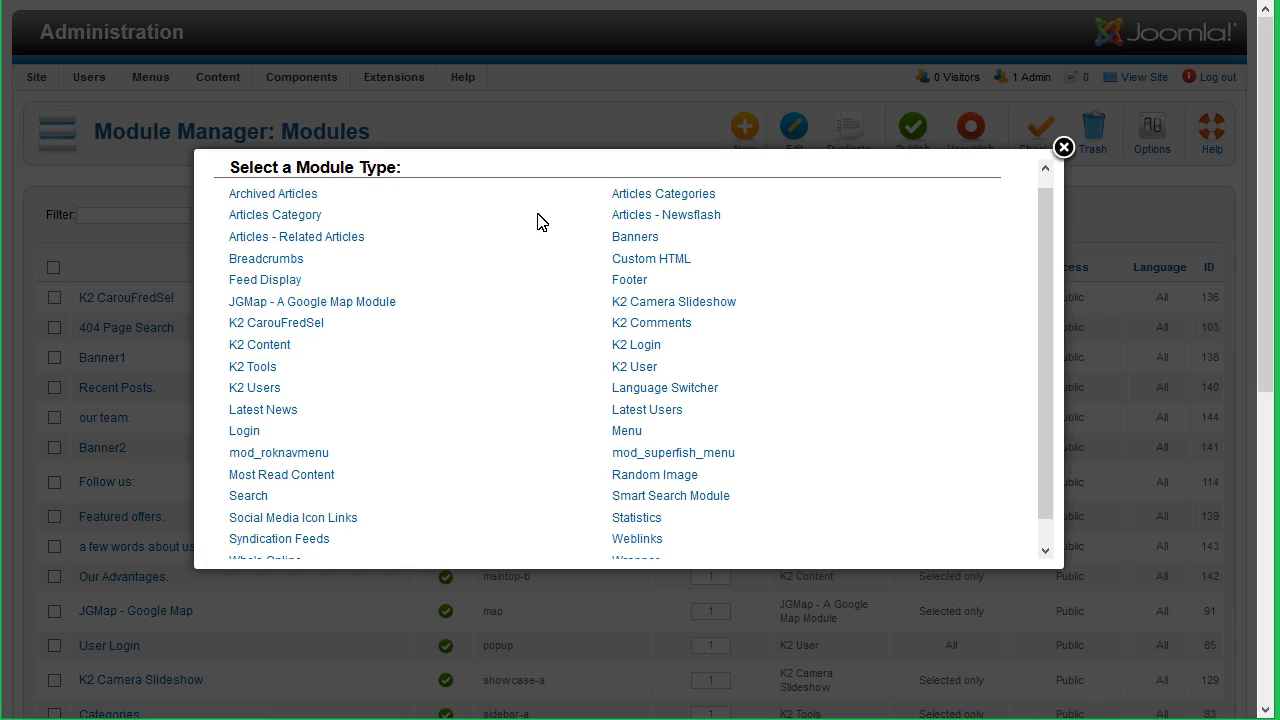
pyautogui.scroll(-1, 537, 222)
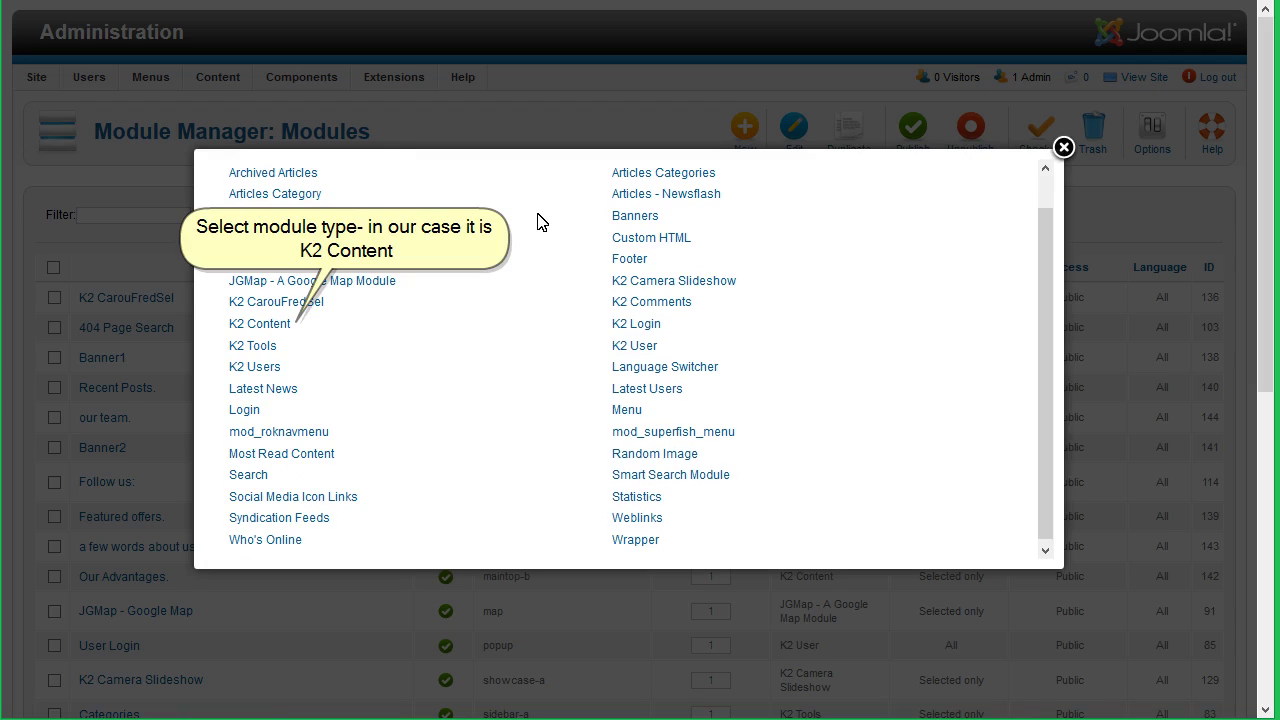
pyautogui.scroll(1, 537, 222)
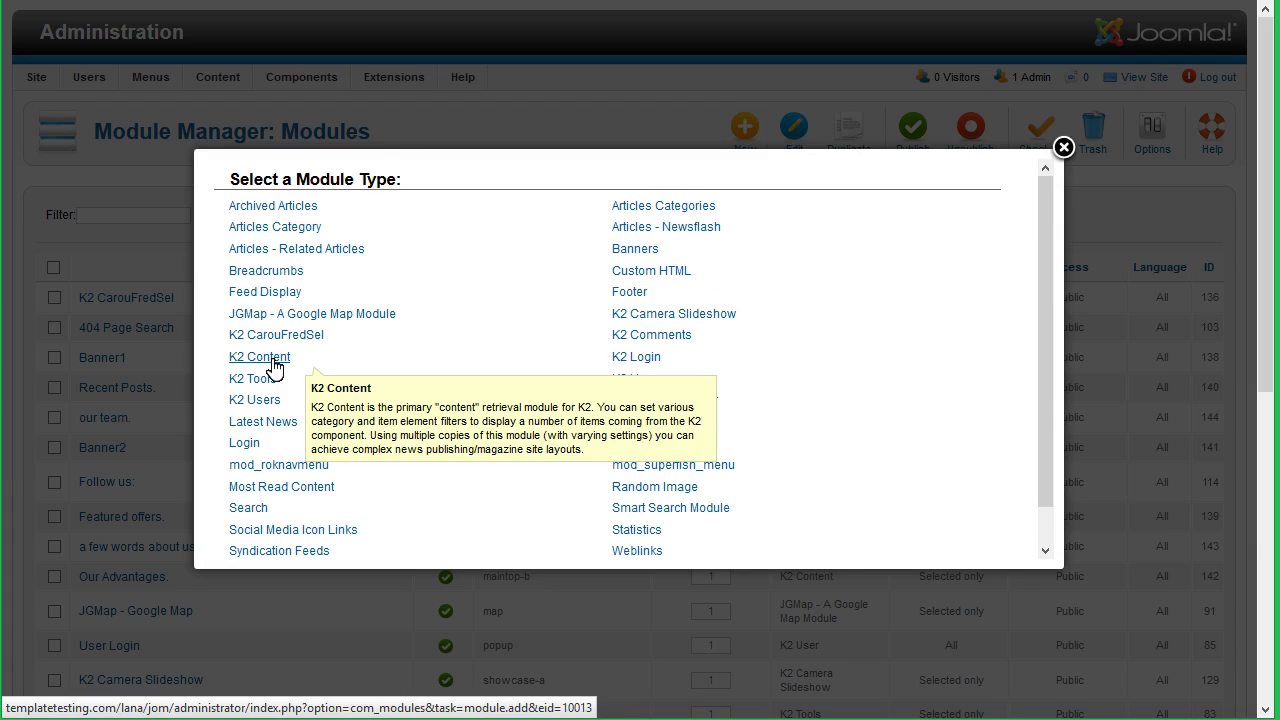
pyautogui.click(270, 360)
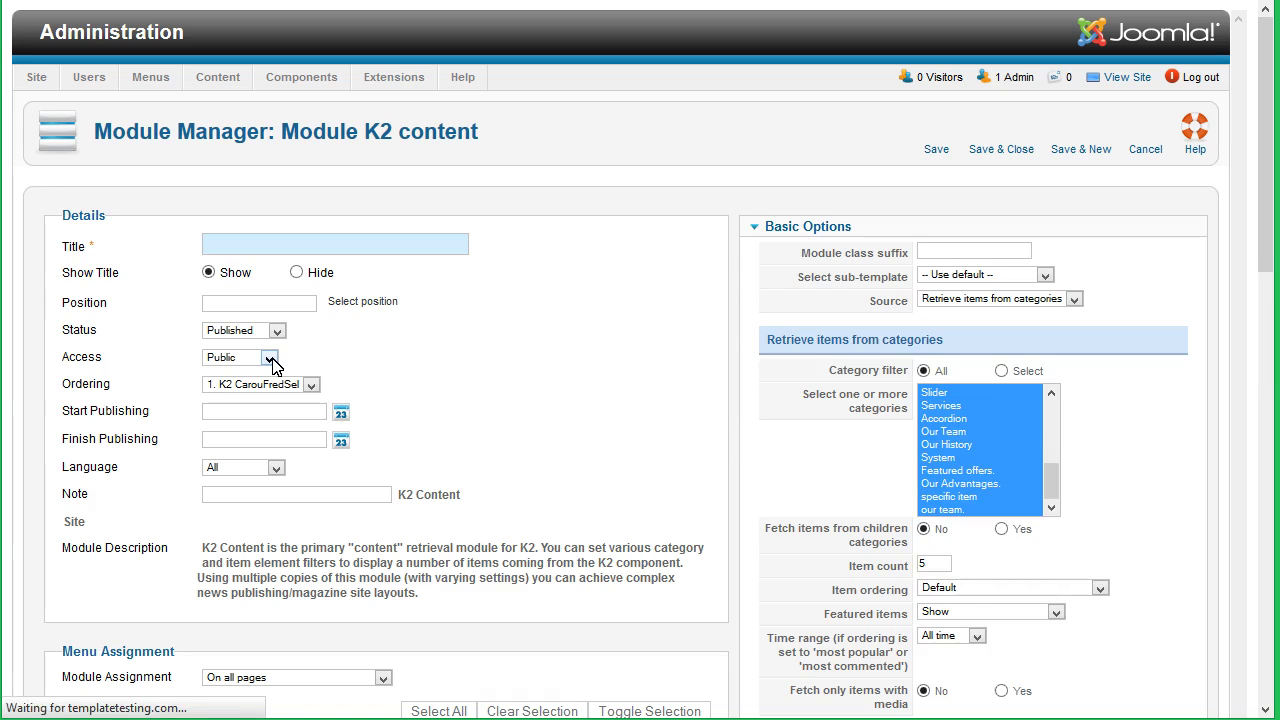
# Title the new K2 Content module "RSS feed".
pyautogui.click(261, 249)
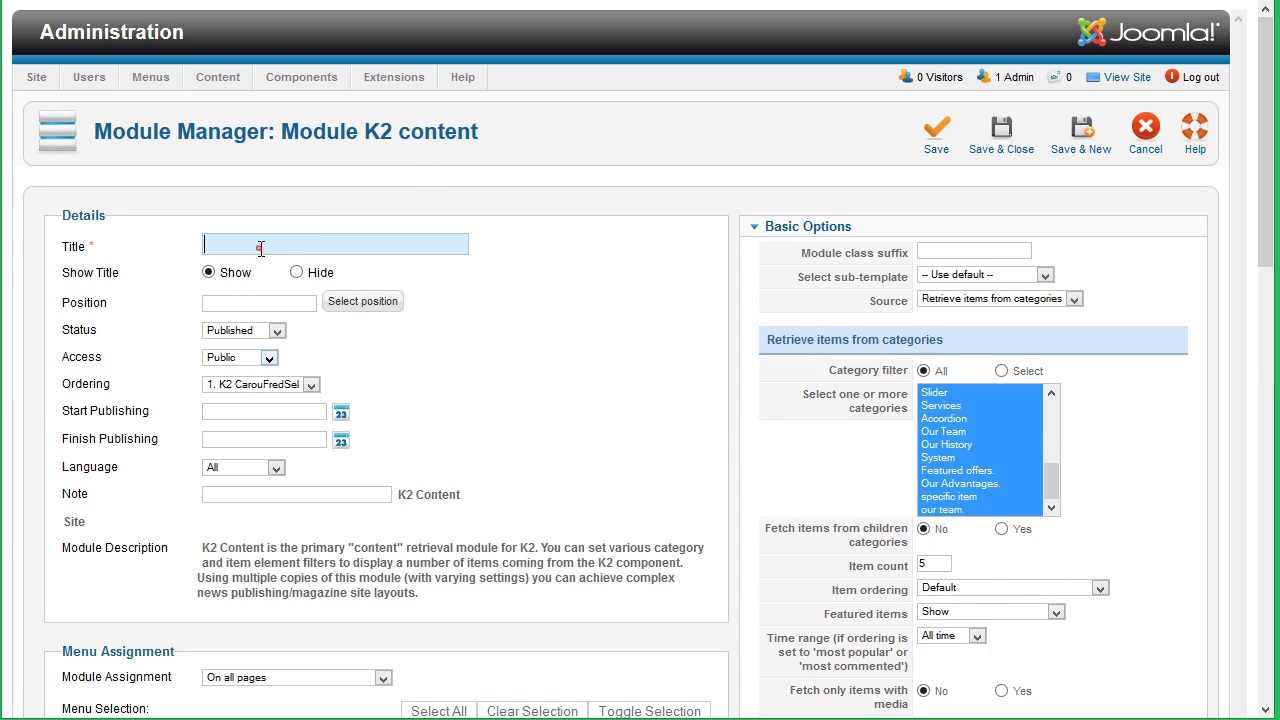
pyautogui.write('RSS')
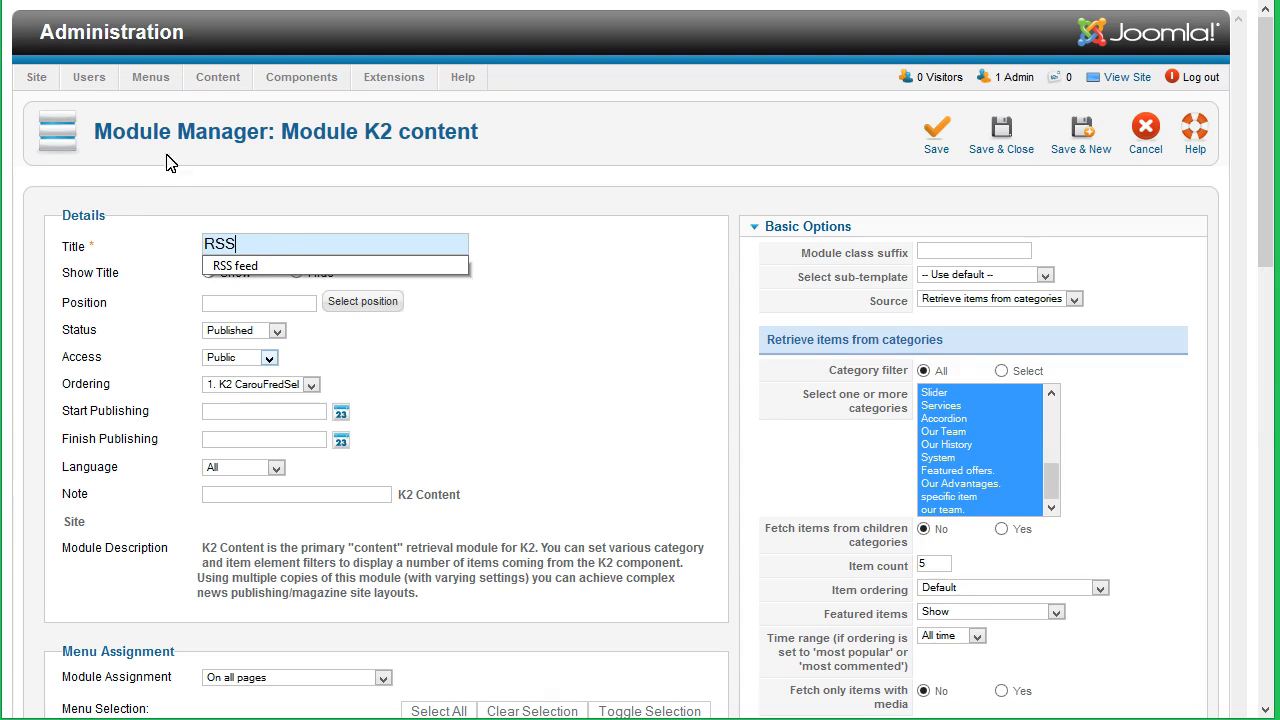
pyautogui.click(282, 265)
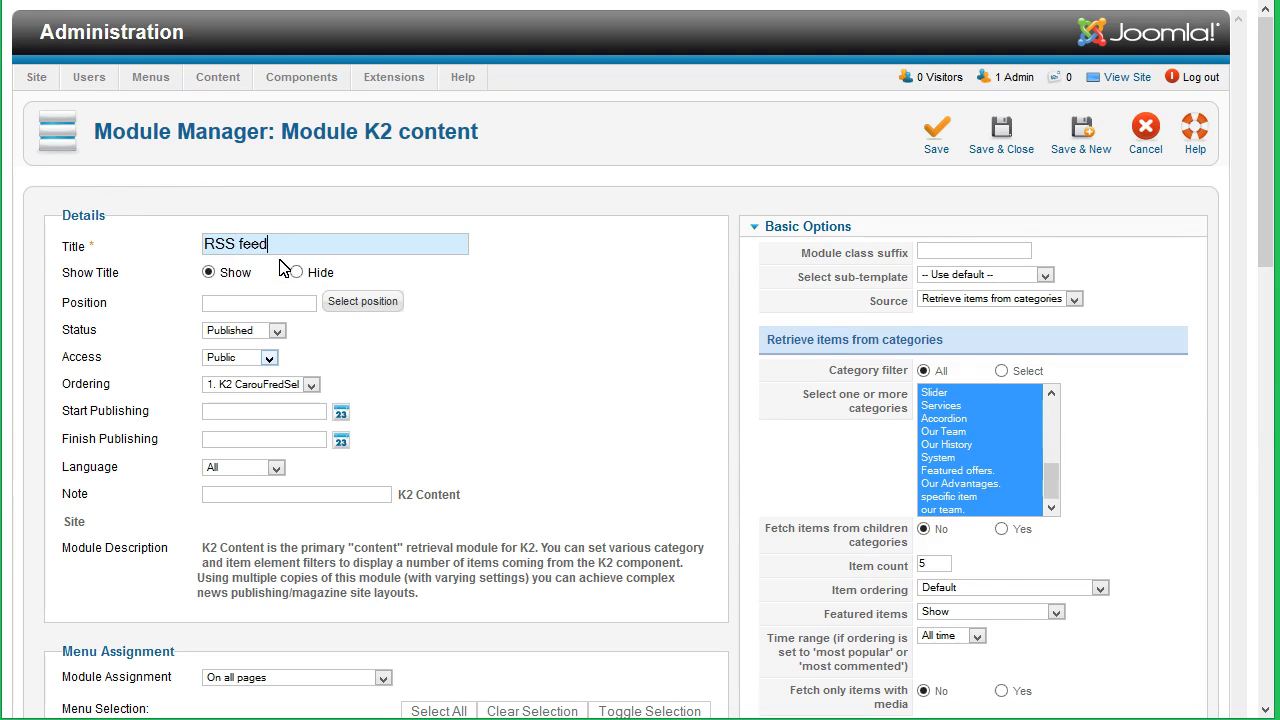
# Filter the module positions by the theme1648 template and assign the module to position bottom-a.
pyautogui.click(335, 303)
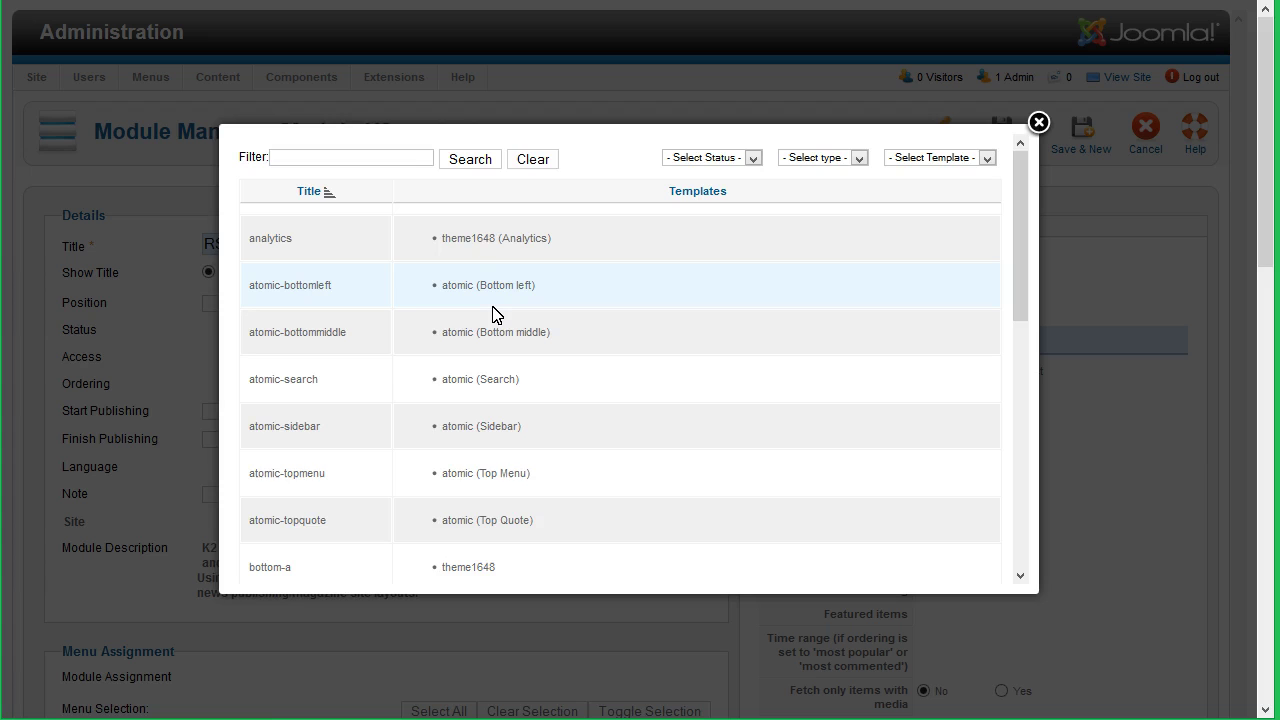
pyautogui.click(931, 160)
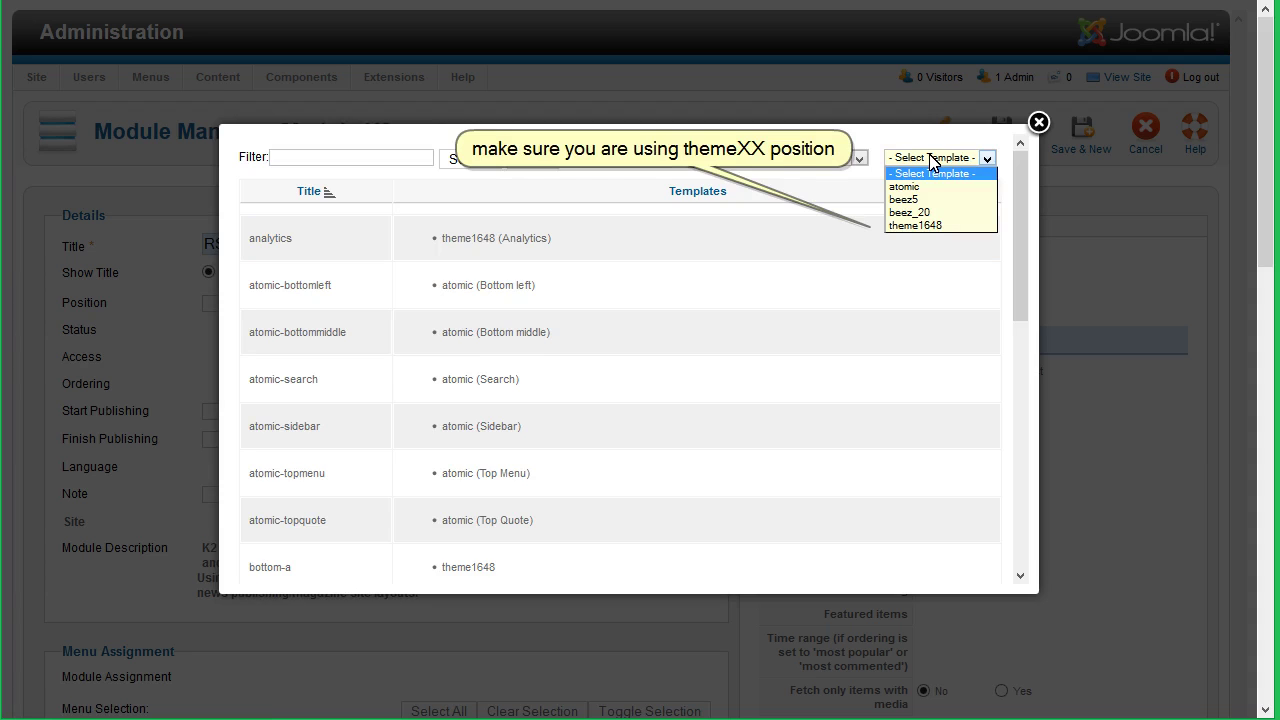
pyautogui.click(938, 225)
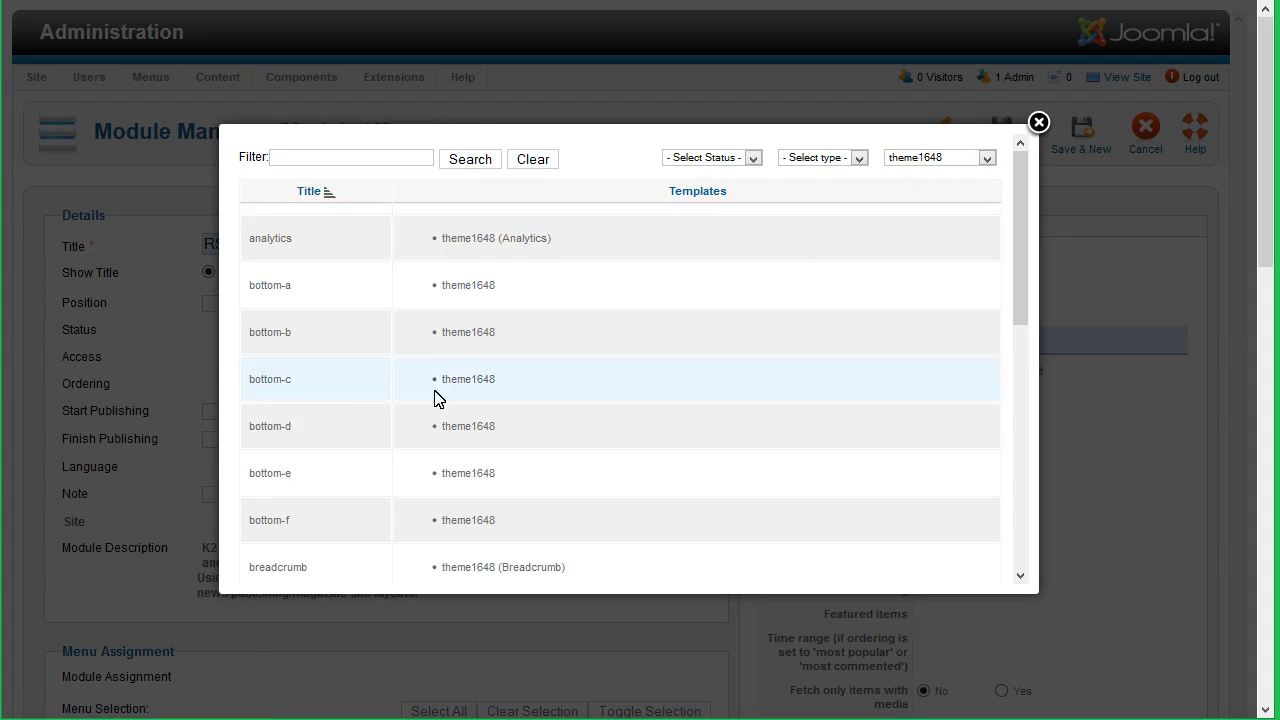
pyautogui.click(267, 289)
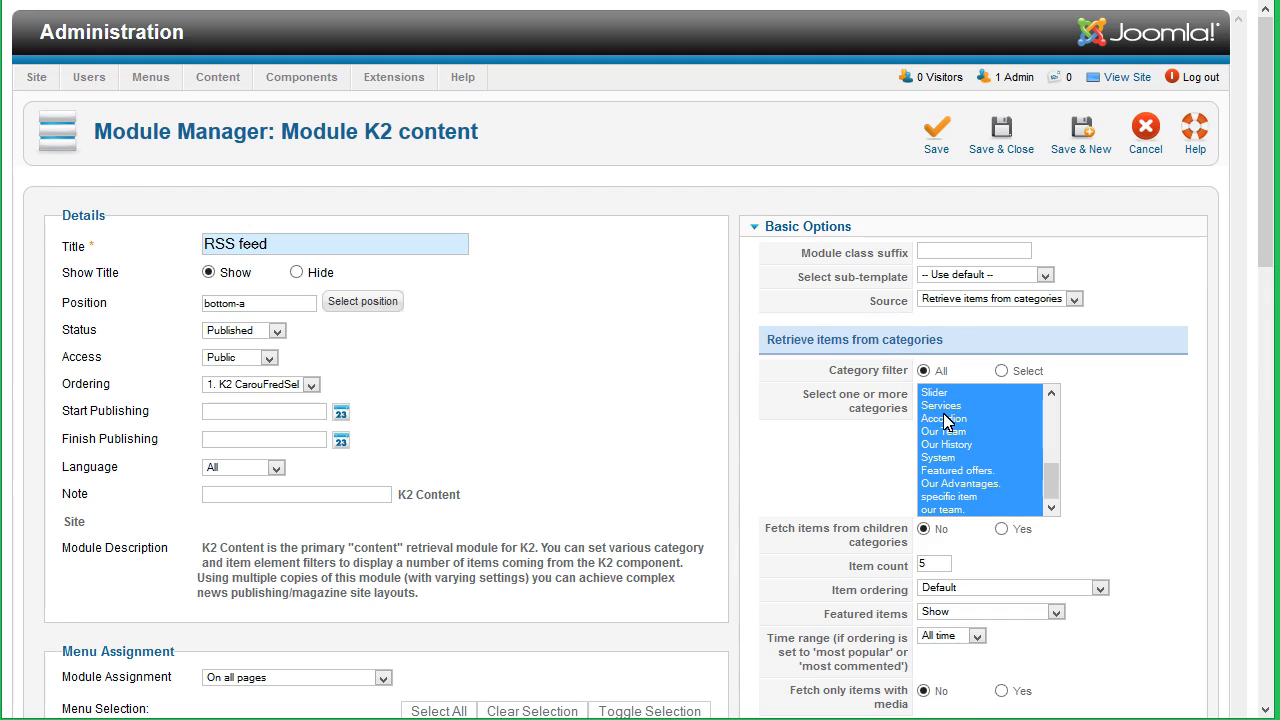
# Check the module's auto-generated RSS Feed icon setting under Other Options and save the module.
pyautogui.scroll(-1, 1205, 480)
pyautogui.scroll(-10, 1197, 472)
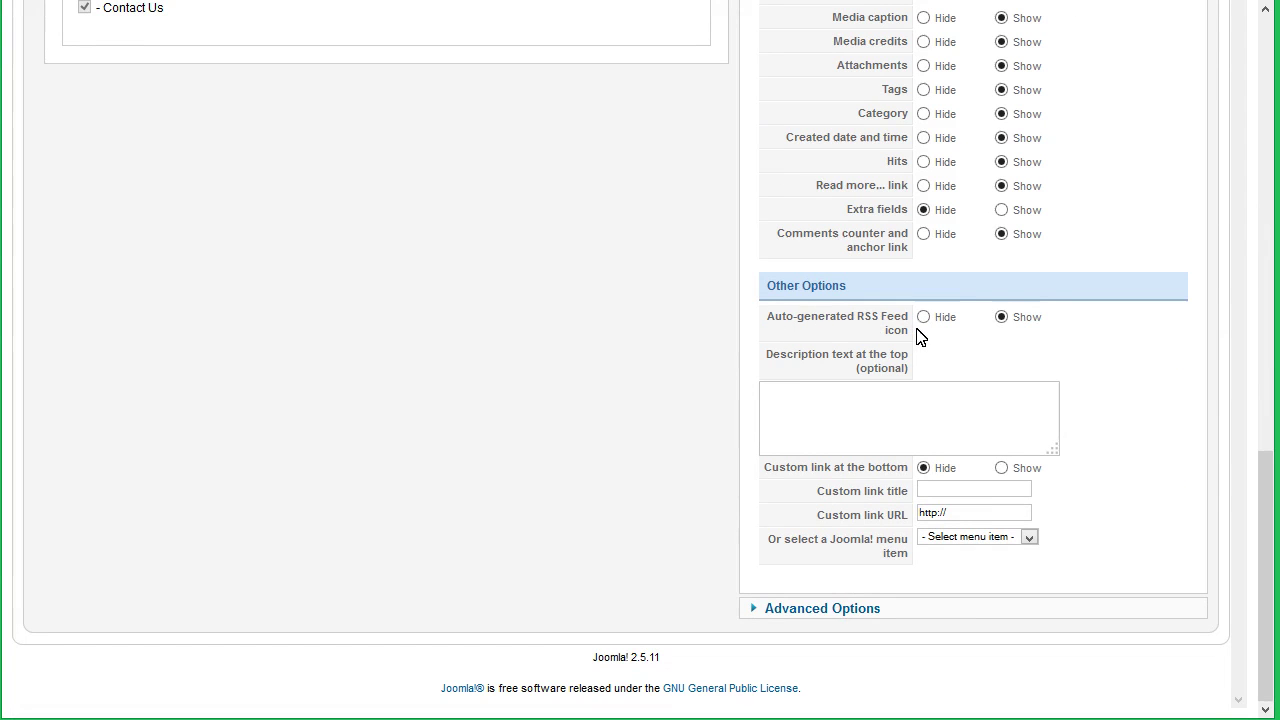
pyautogui.scroll(2, 1120, 390)
pyautogui.scroll(10, 1130, 397)
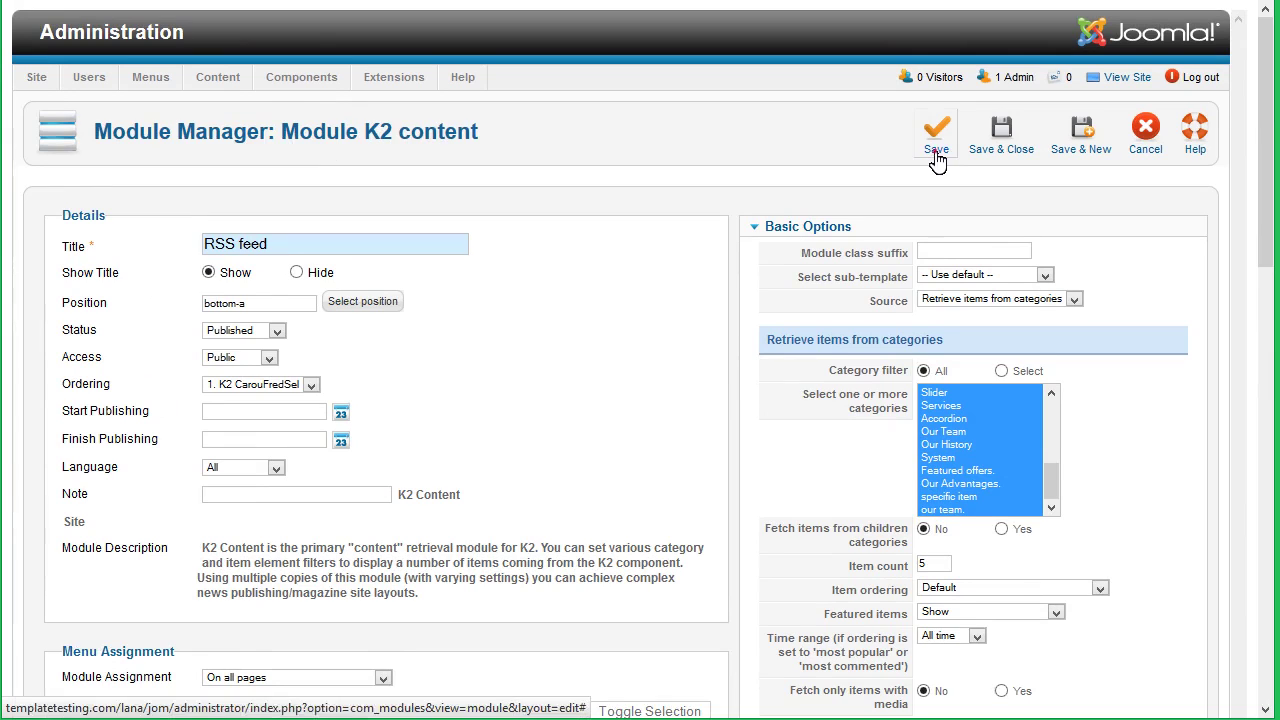
pyautogui.click(937, 155)
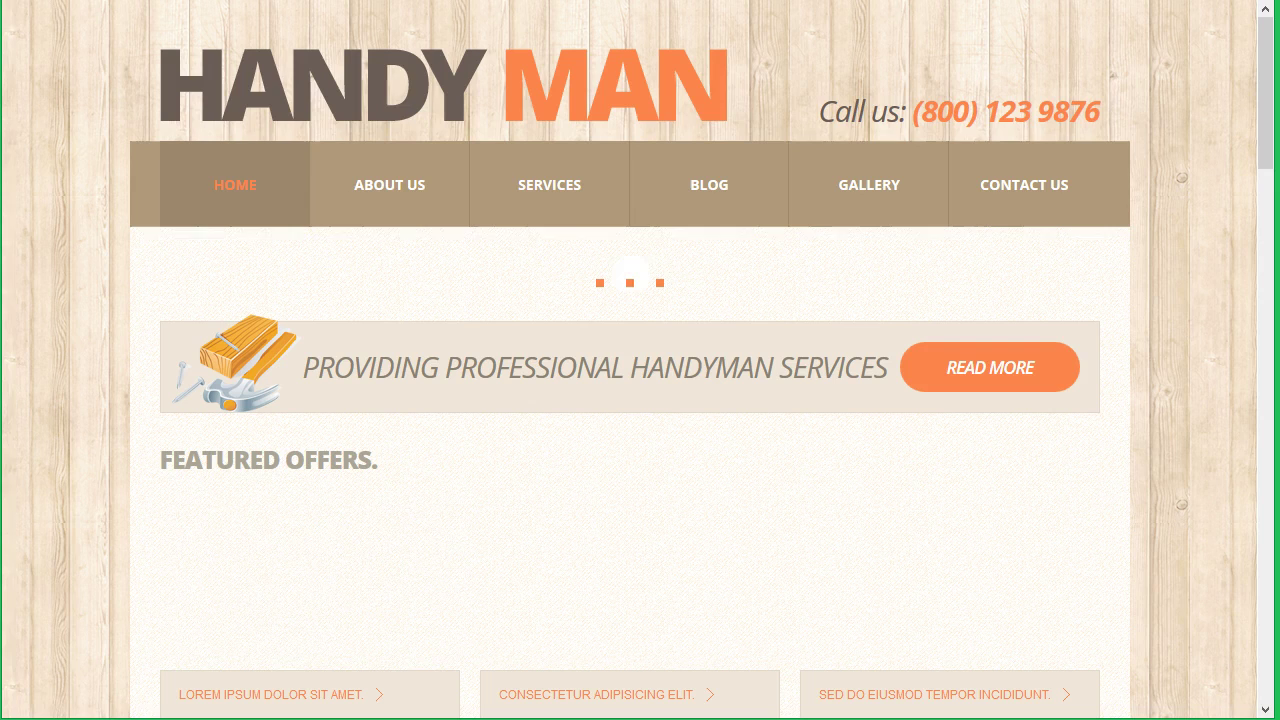
# Inspect the RSS feed icon at the end of the RSS Feed block on the site's home page and copy its link element's HTML.
pyautogui.scroll(-10, 1177, 309)
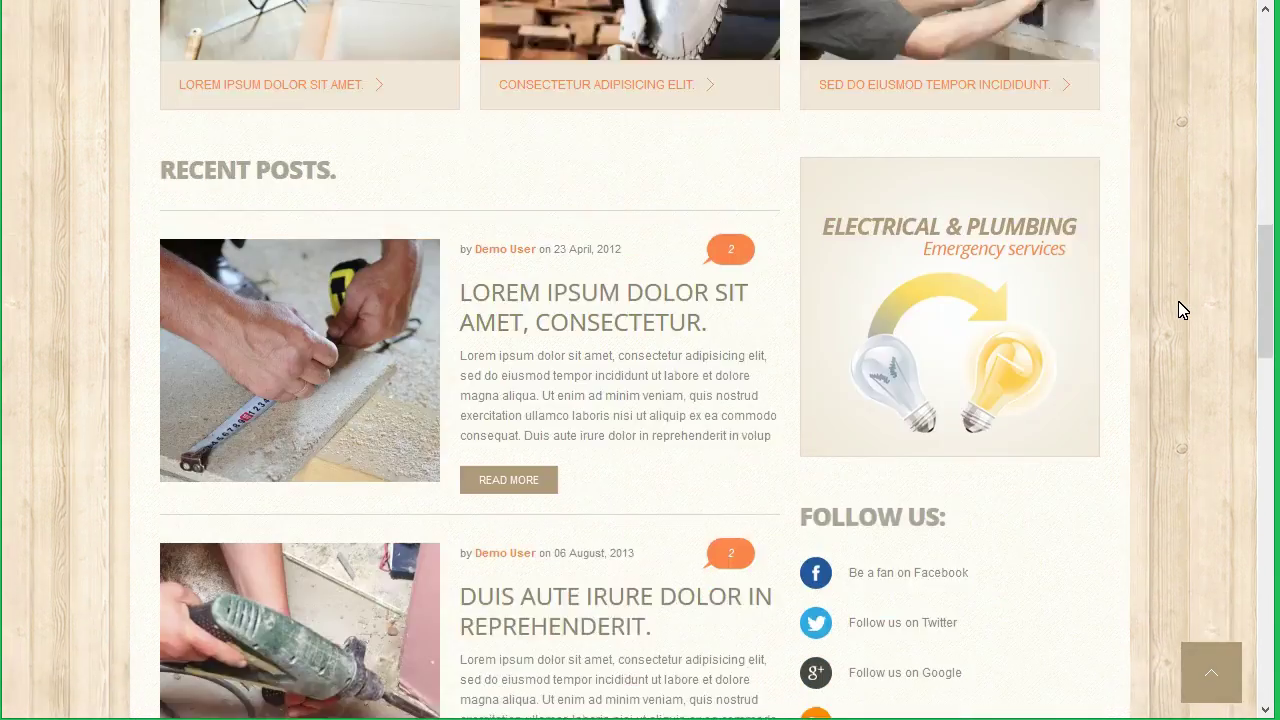
pyautogui.scroll(-2, 1177, 309)
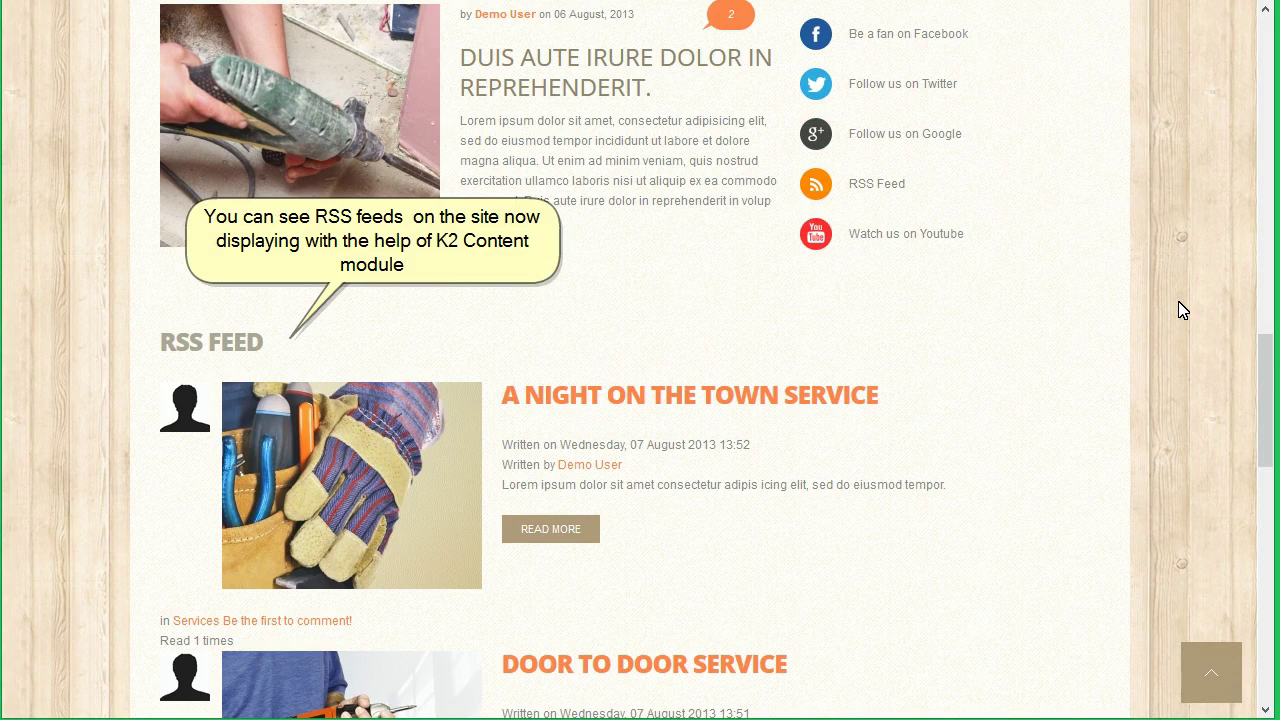
pyautogui.scroll(-2, 1177, 309)
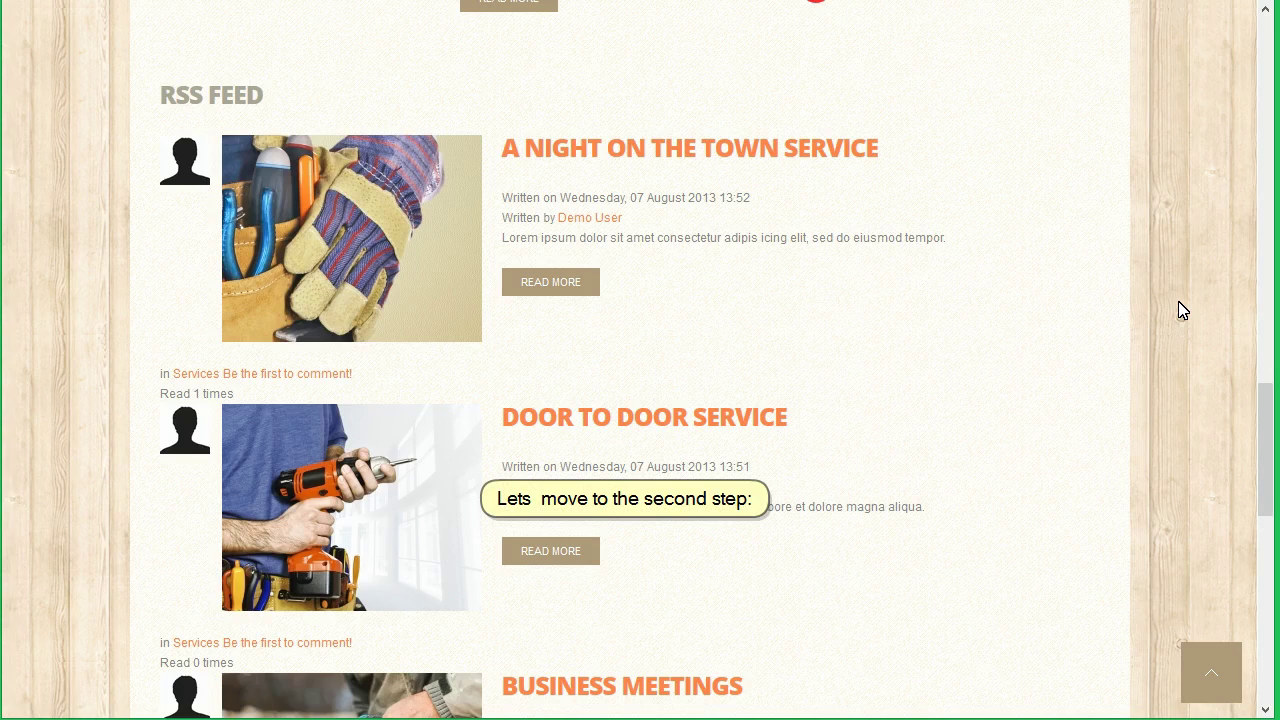
pyautogui.scroll(-7, 1177, 309)
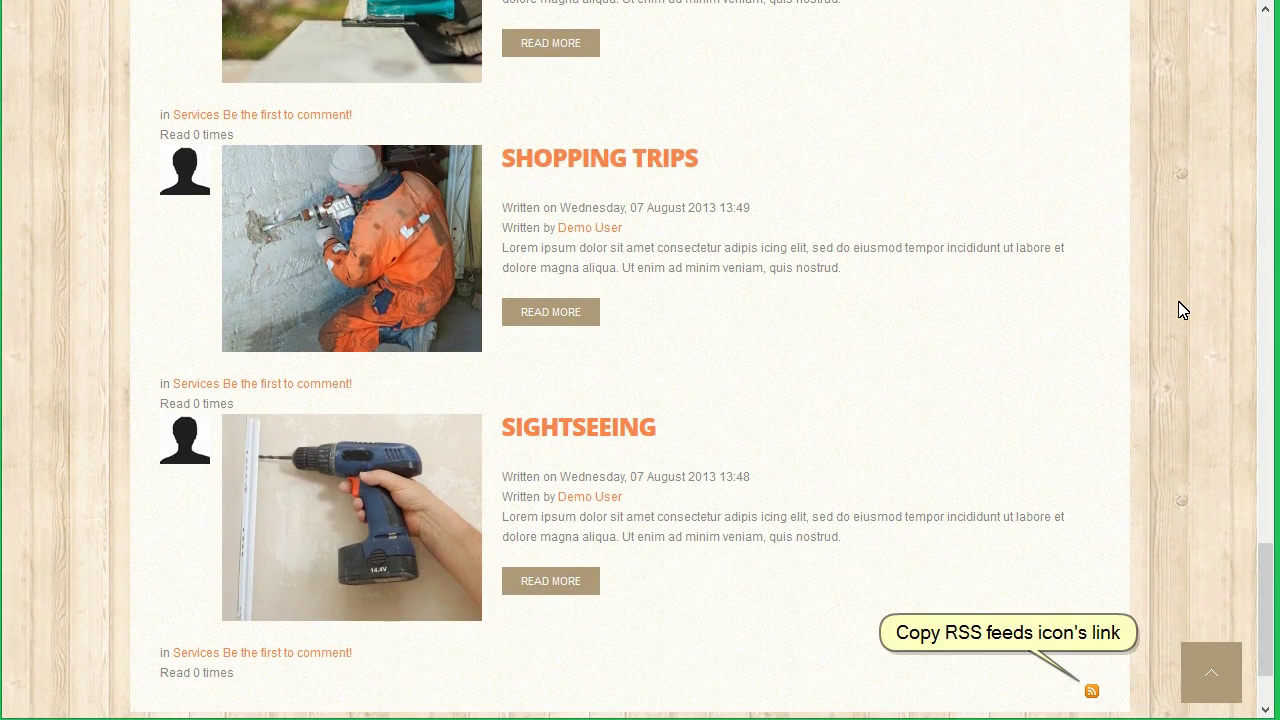
pyautogui.scroll(-1, 1178, 310)
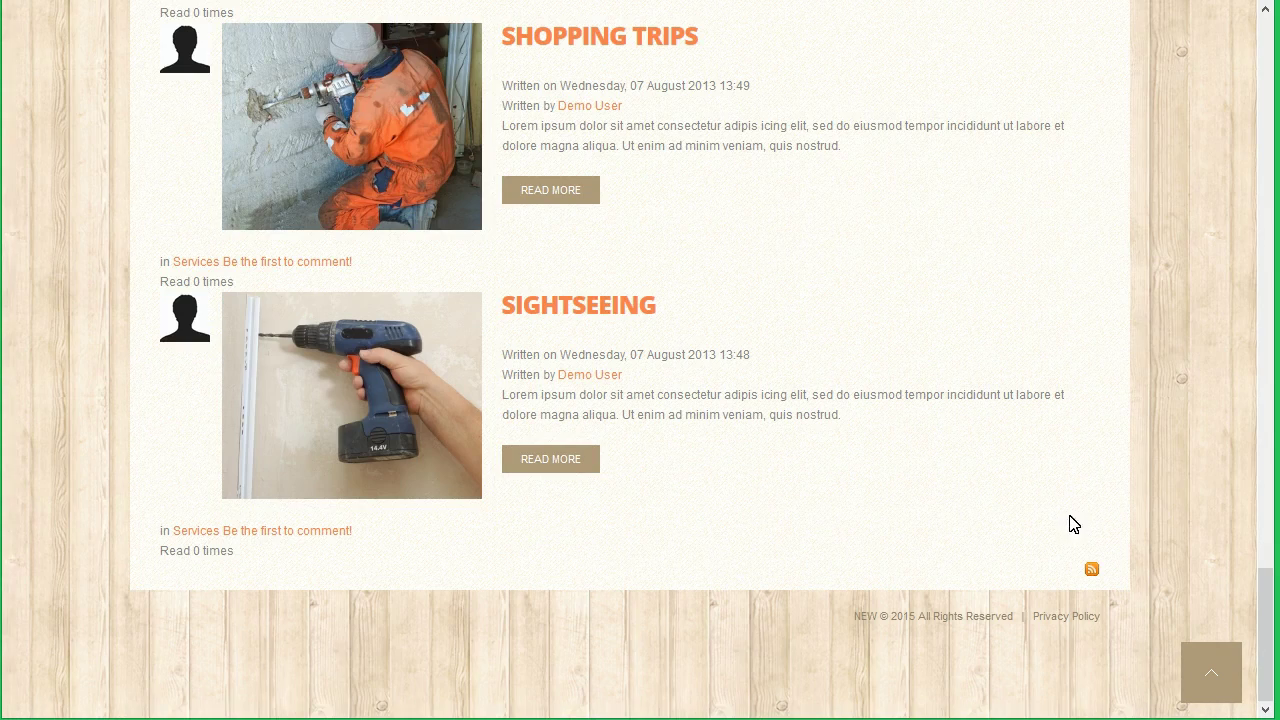
pyautogui.rightClick(1094, 572)
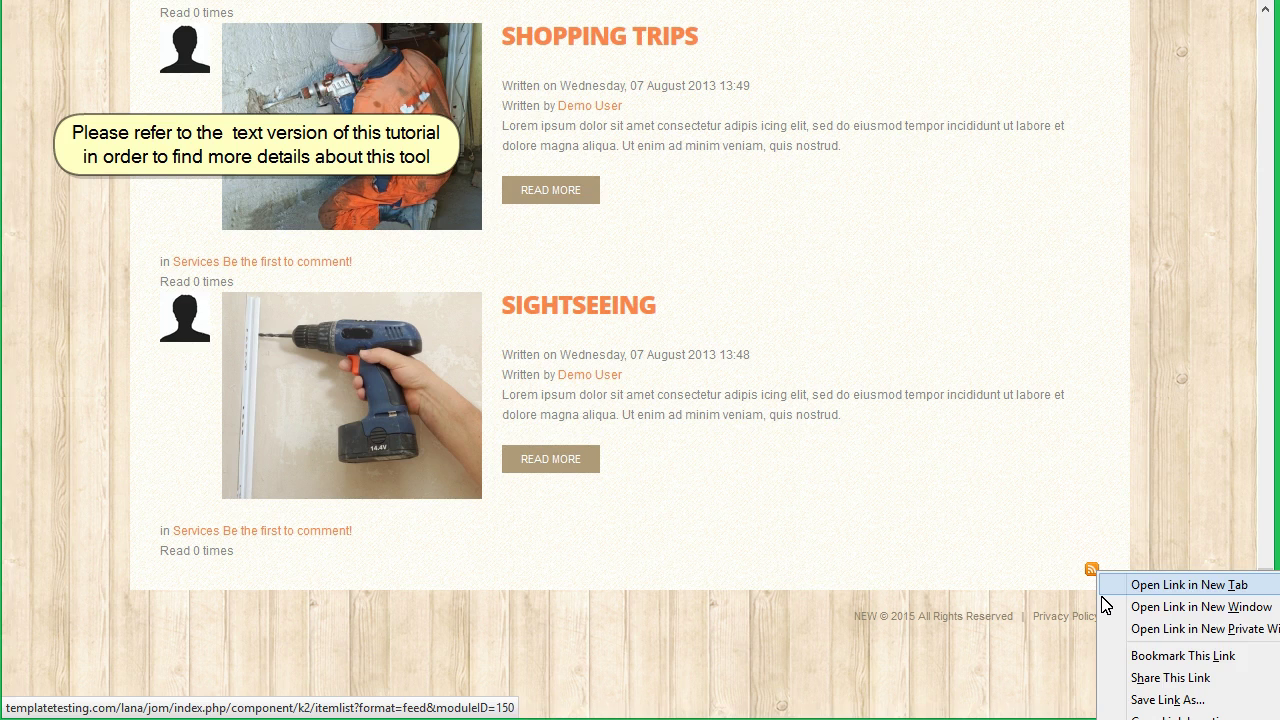
pyautogui.click(1180, 715)
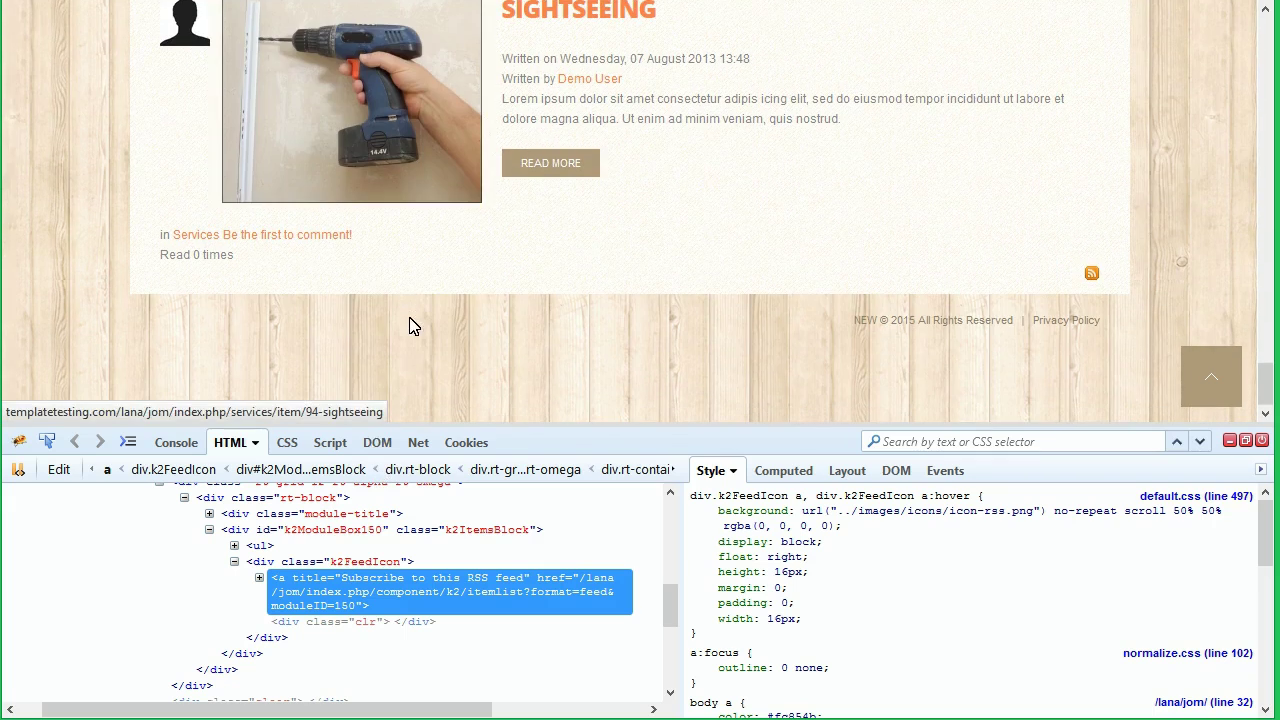
pyautogui.rightClick(286, 582)
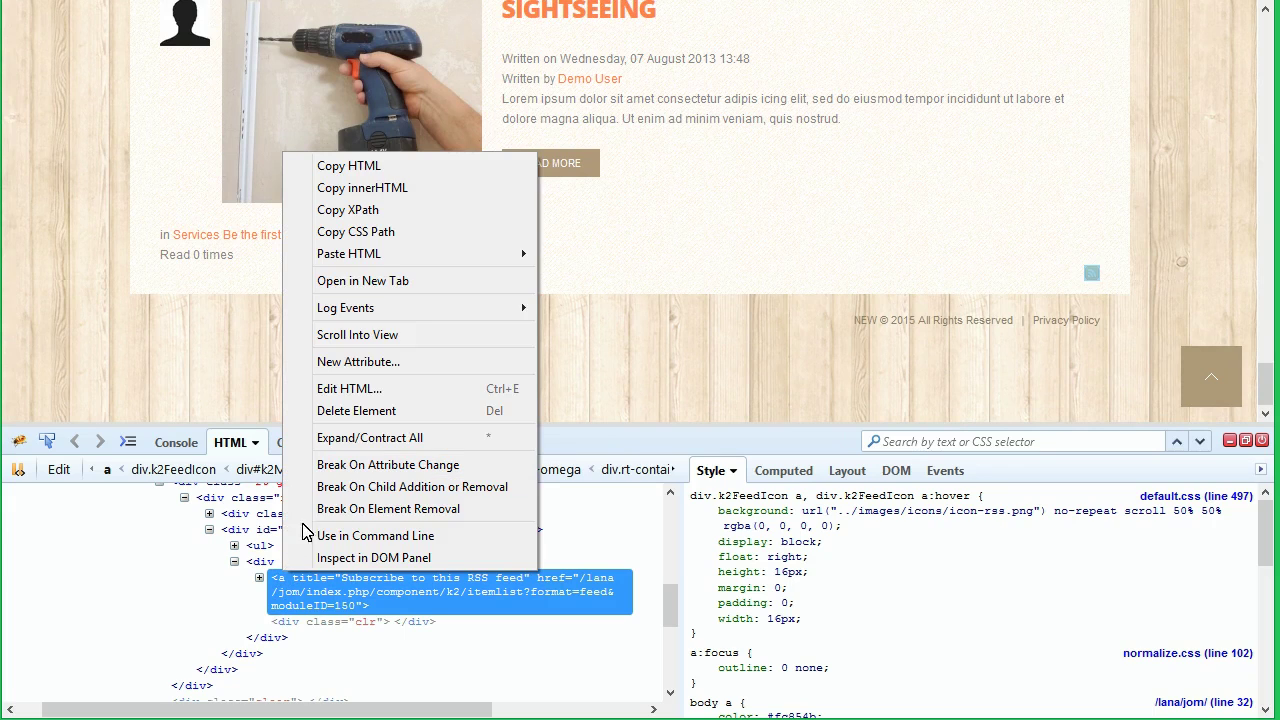
pyautogui.click(370, 165)
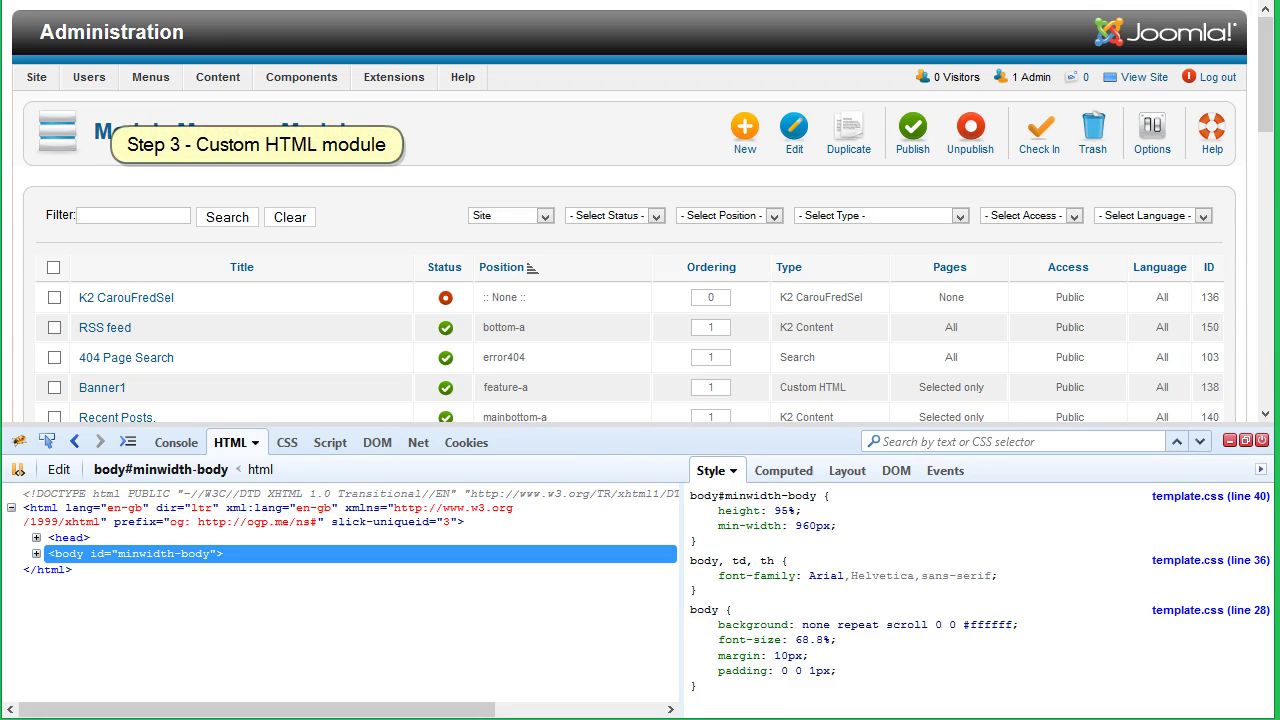
# Close the code inspector in the Module Manager and create a Custom HTML module titled "my feed".
pyautogui.press('F12')
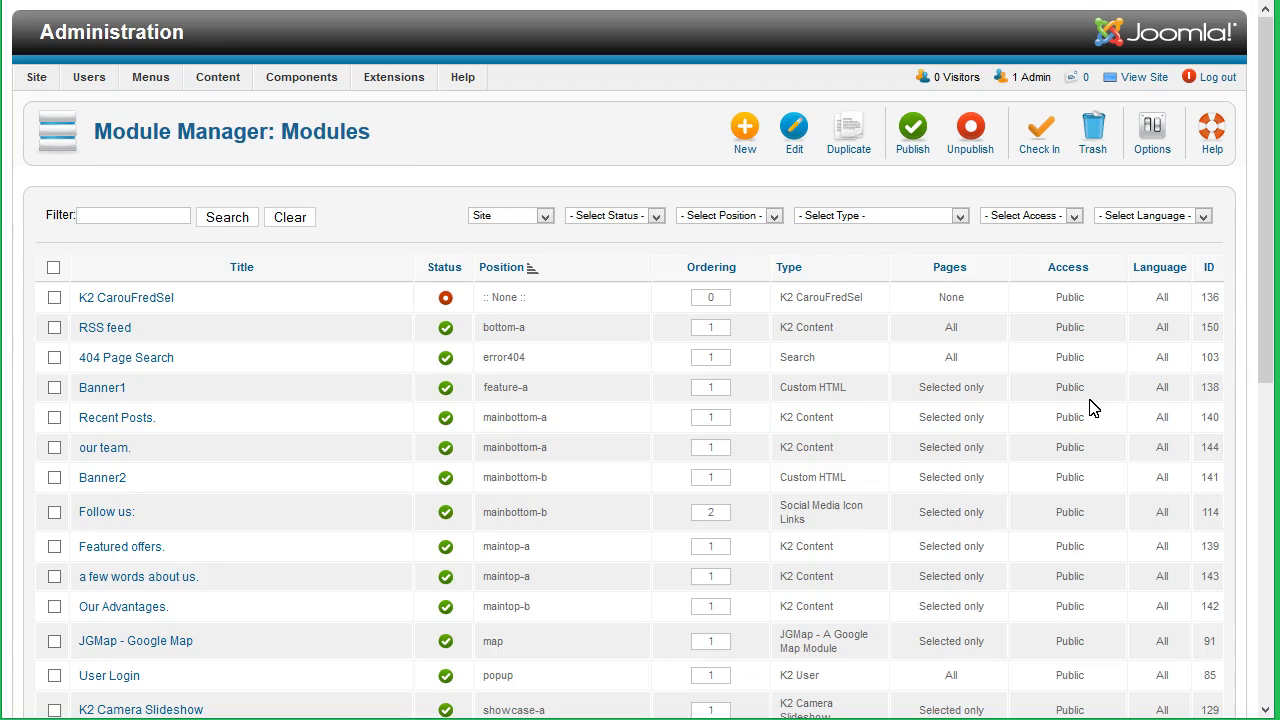
pyautogui.click(742, 148)
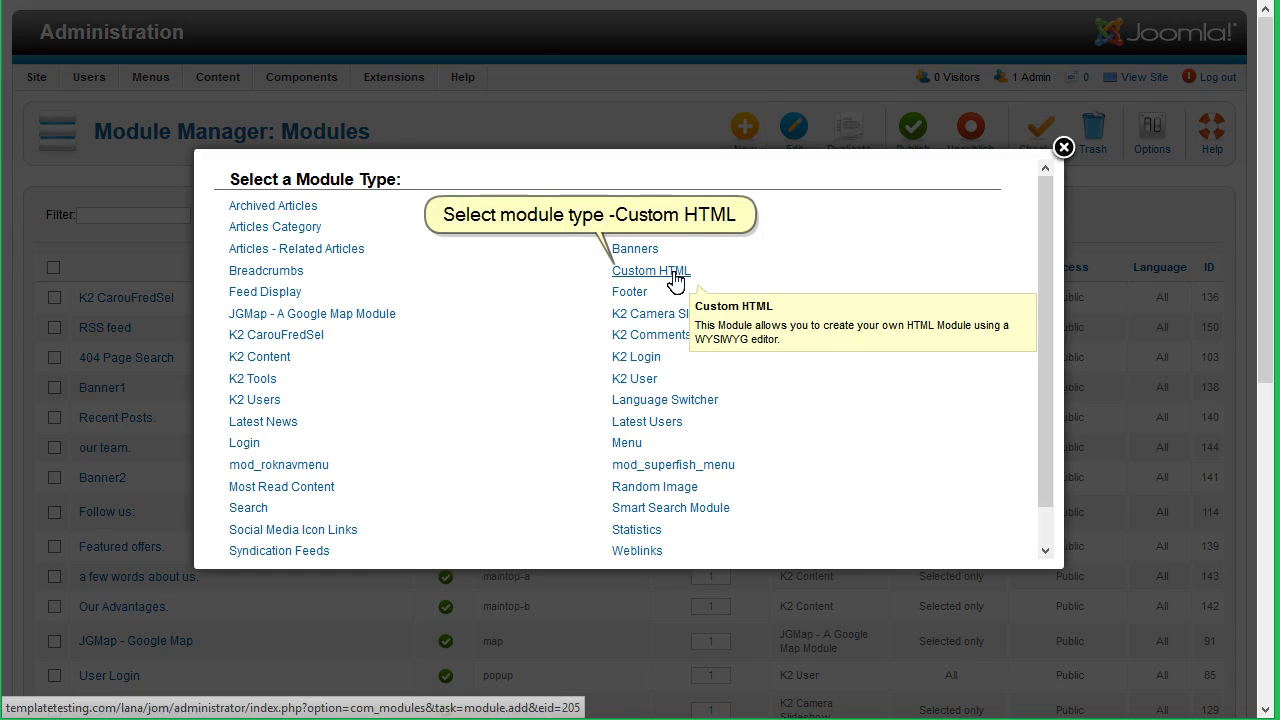
pyautogui.click(674, 277)
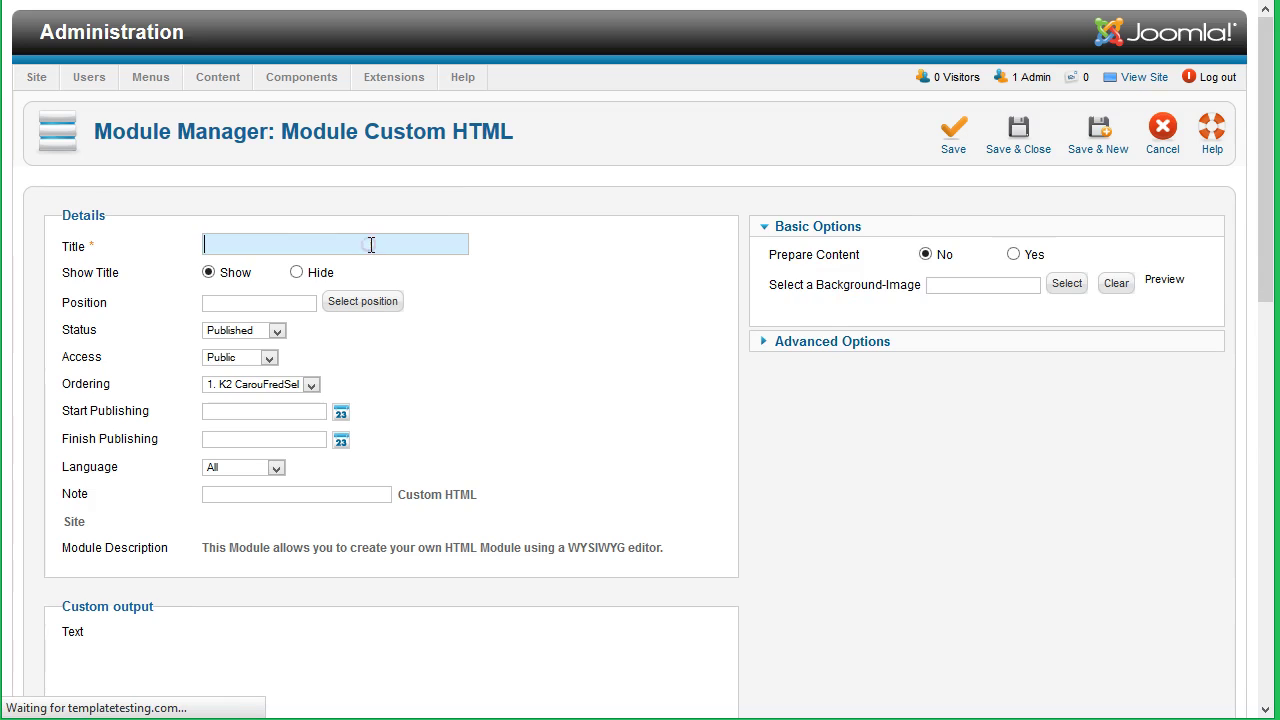
pyautogui.write('my')
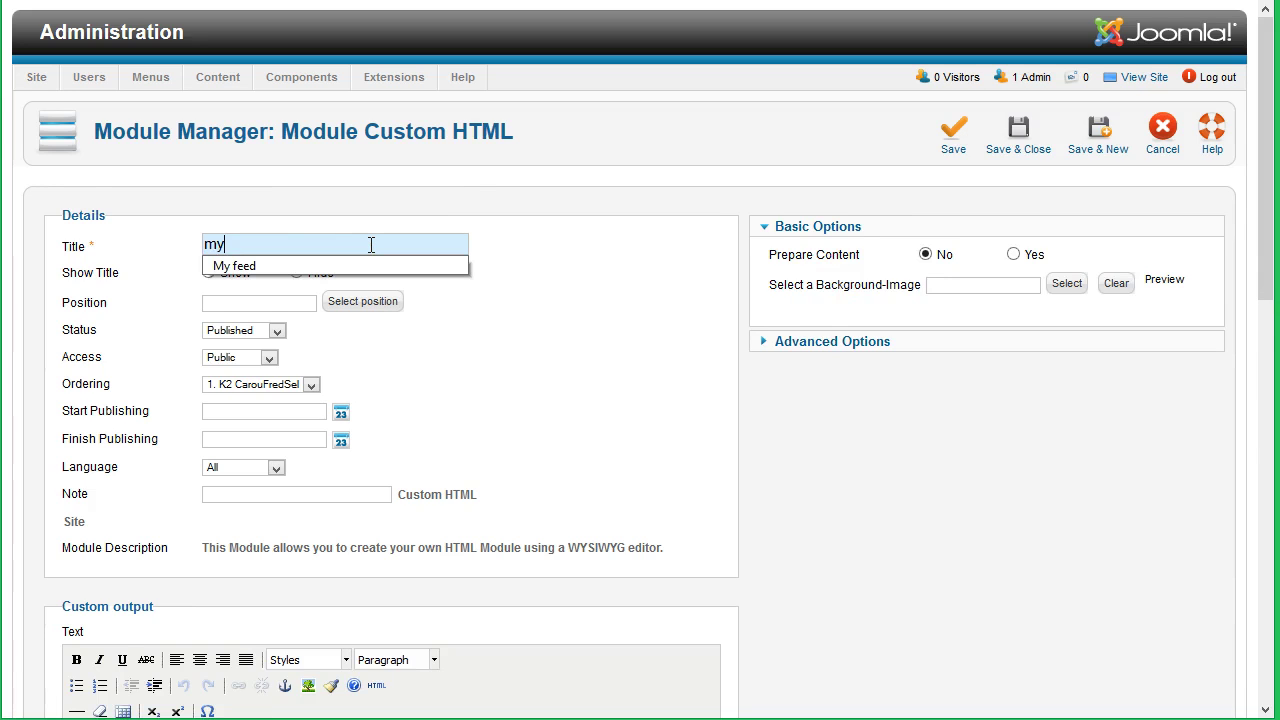
pyautogui.write(' feed')
pyautogui.press('Escape')
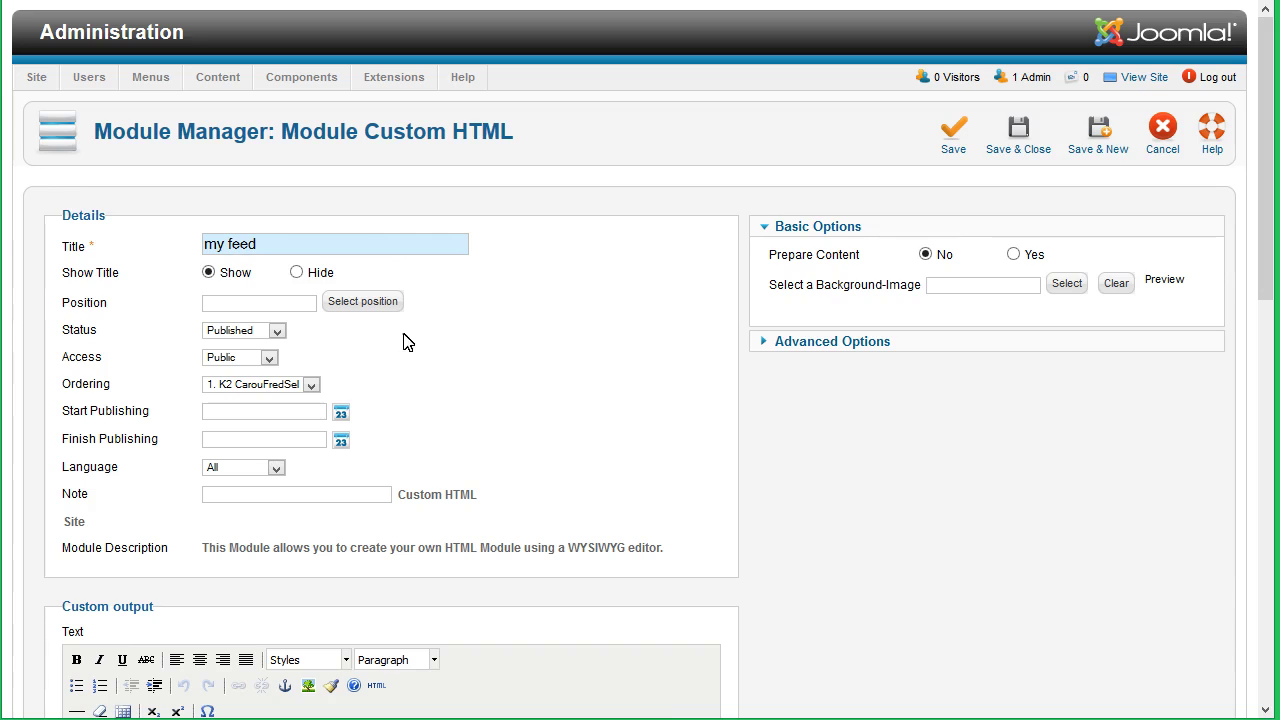
# Turn off the WYSIWYG editor for the custom output and paste the copied RSS icon link code into the text area.
pyautogui.scroll(-3, 430, 480)
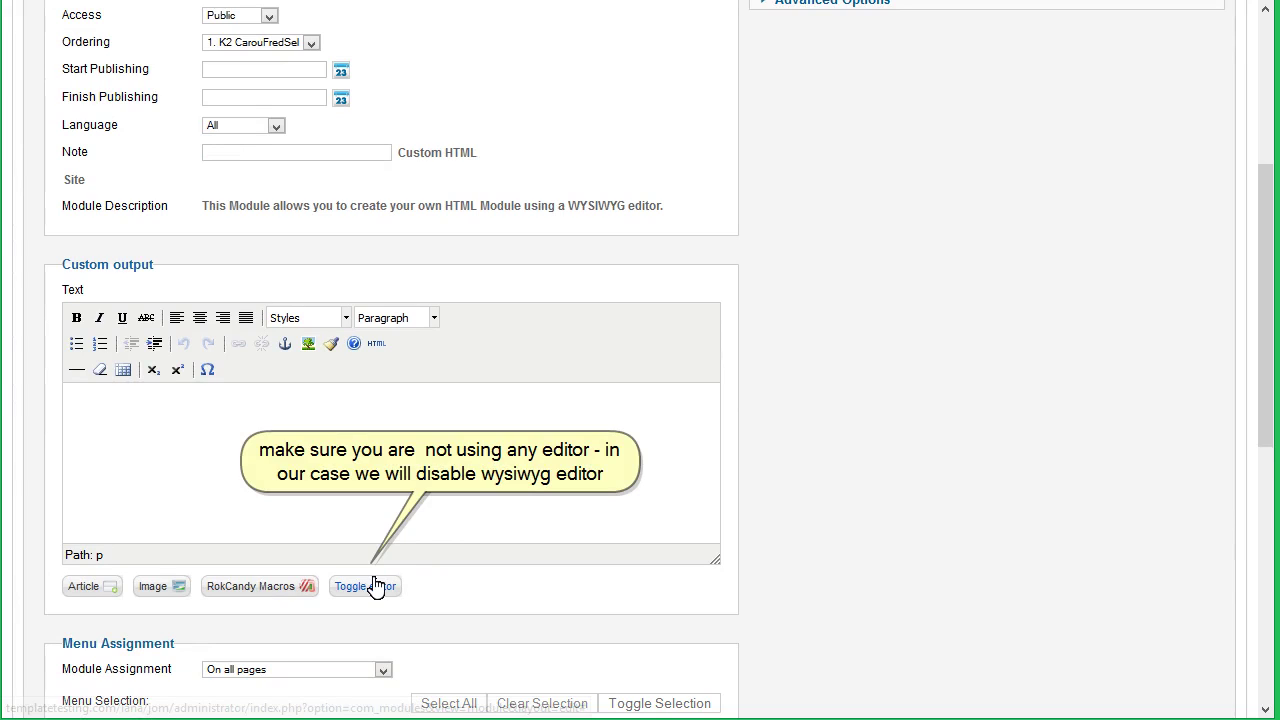
pyautogui.click(375, 586)
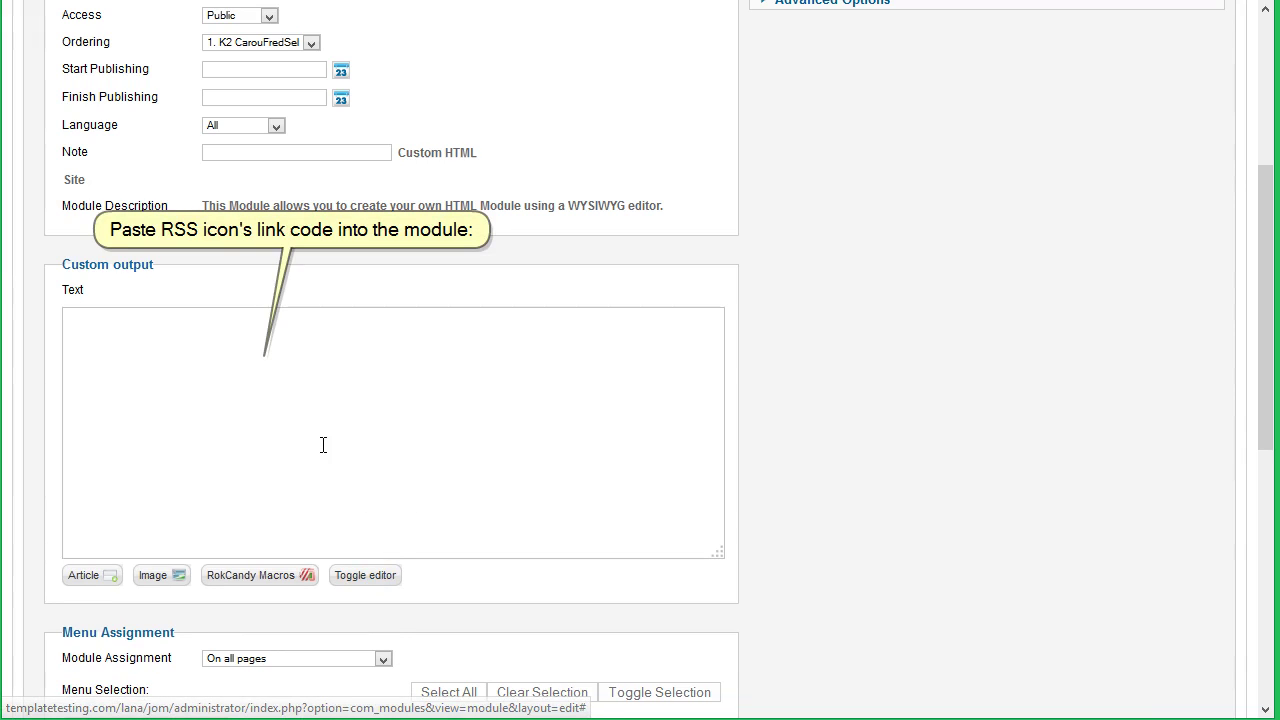
pyautogui.rightClick(297, 417)
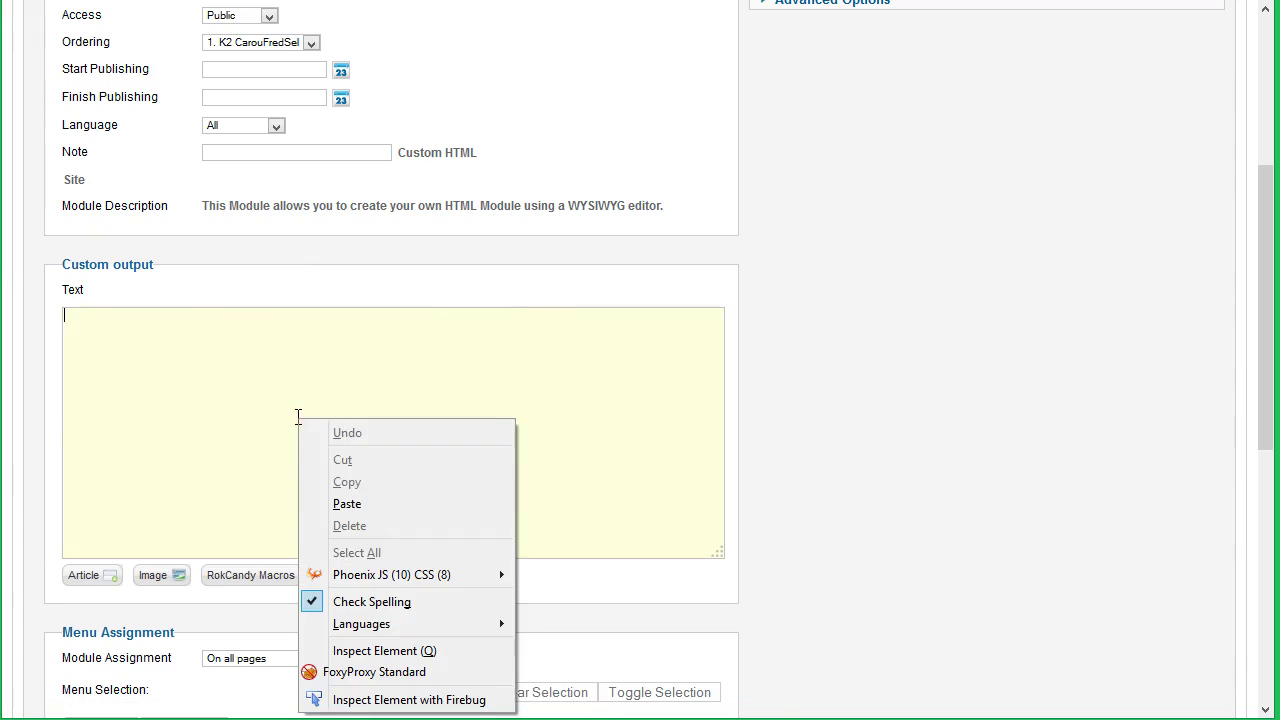
pyautogui.click(350, 503)
# Assign the "my feed" module to the bottom-a position of theme1648, then save and close it.
pyautogui.scroll(5, 397, 479)
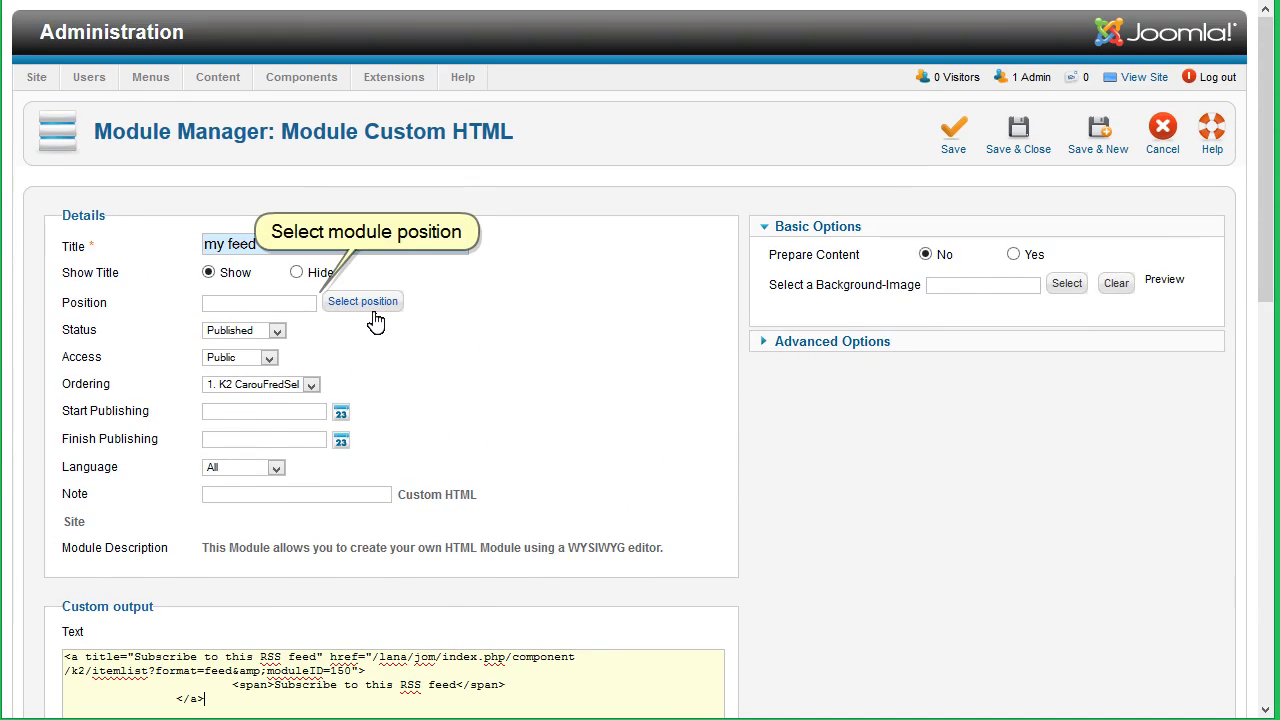
pyautogui.click(368, 303)
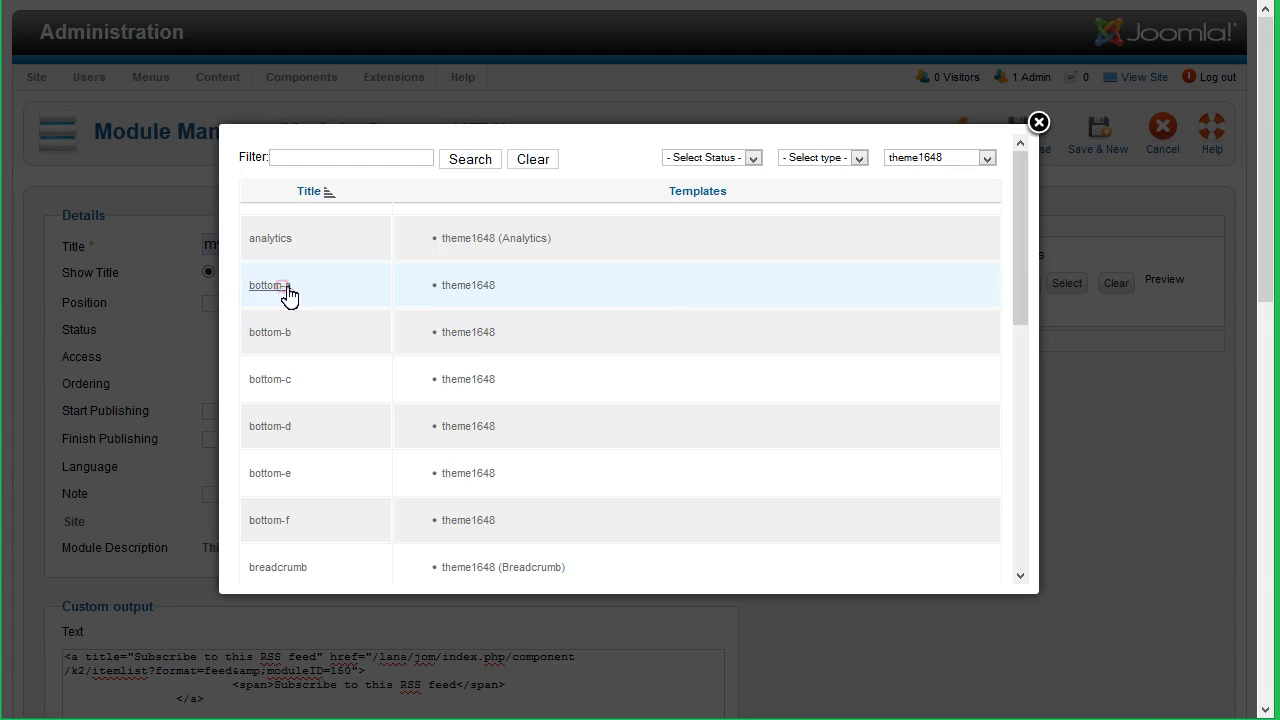
pyautogui.click(285, 292)
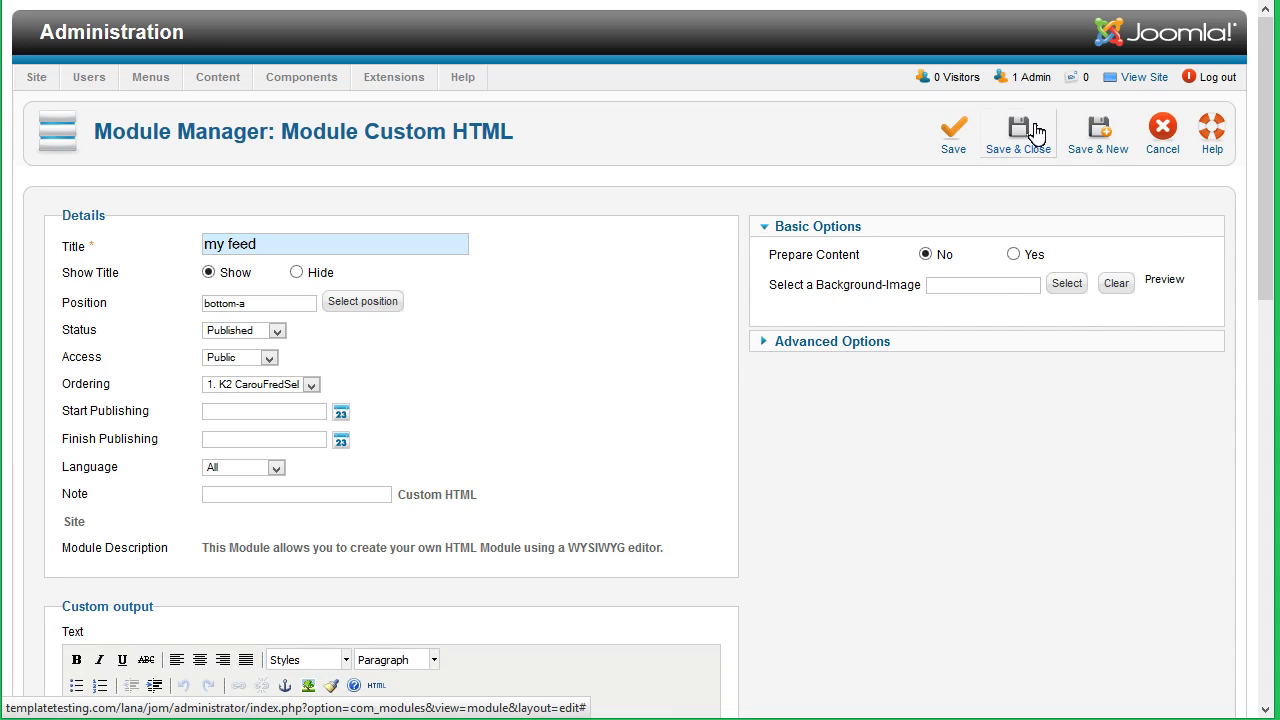
pyautogui.click(1035, 133)
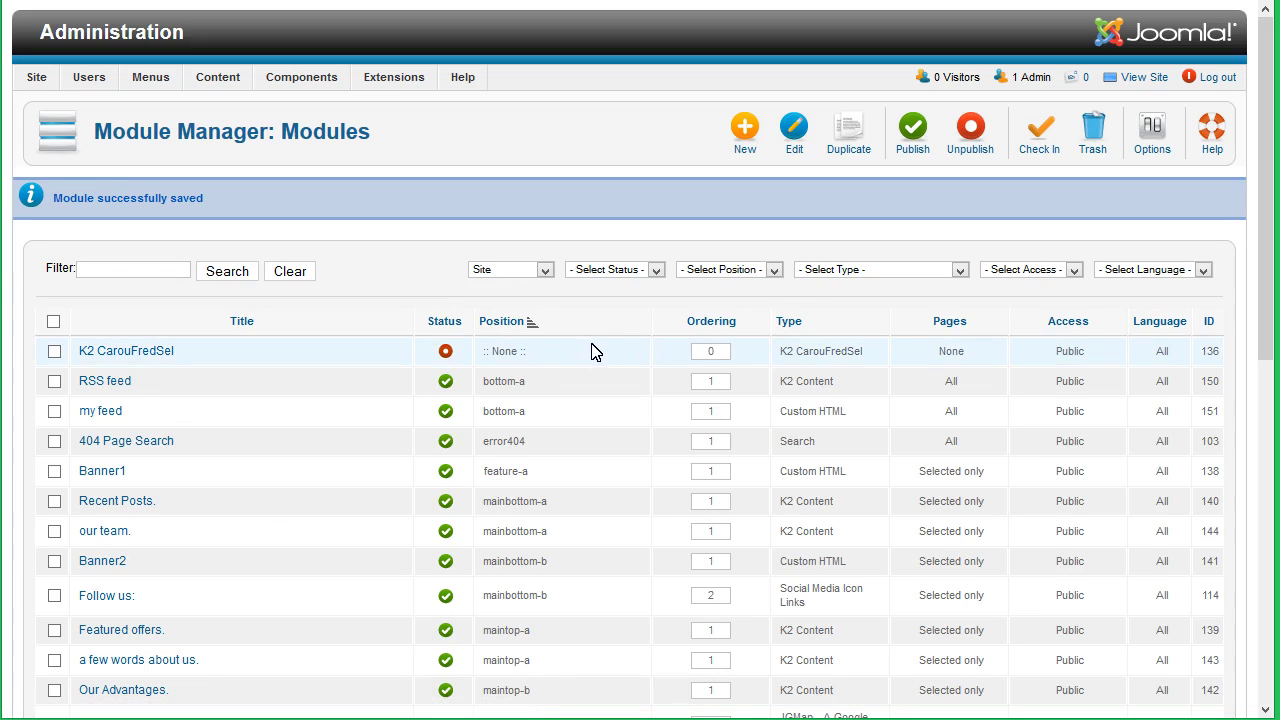
# Unpublish the RSS feed K2 Content module and reload the site's home page.
pyautogui.click(55, 381)
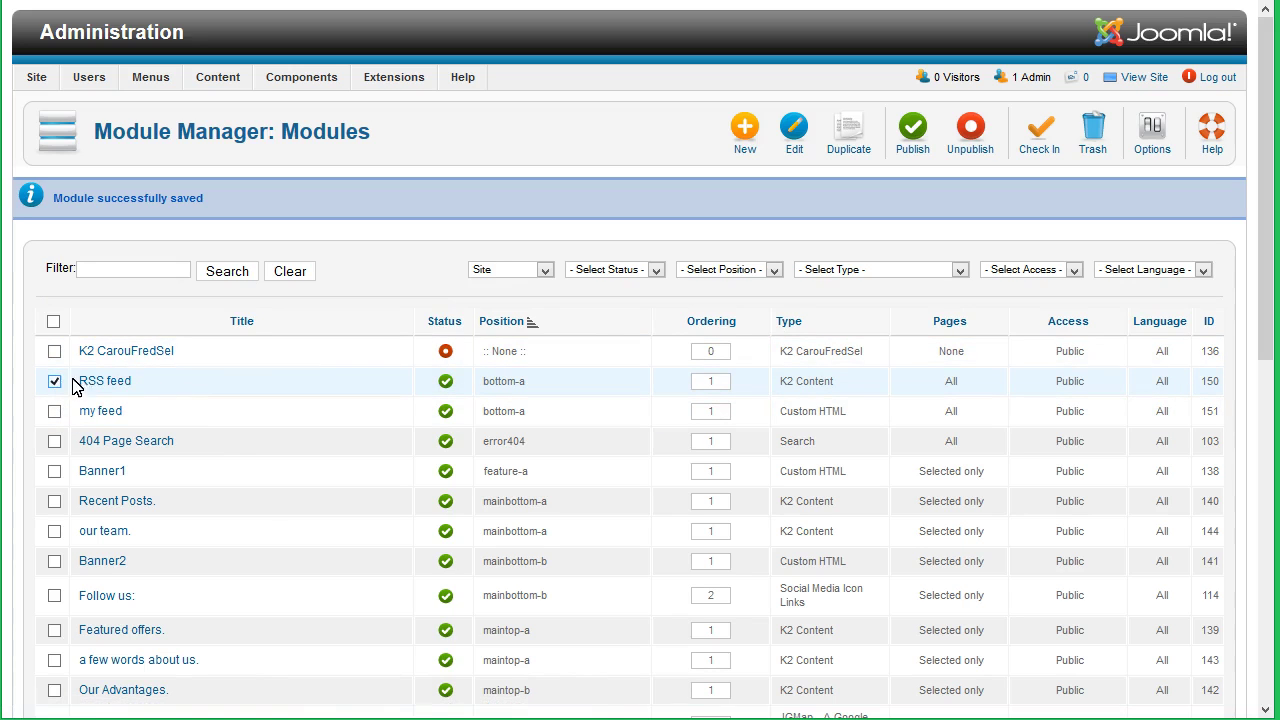
pyautogui.click(962, 135)
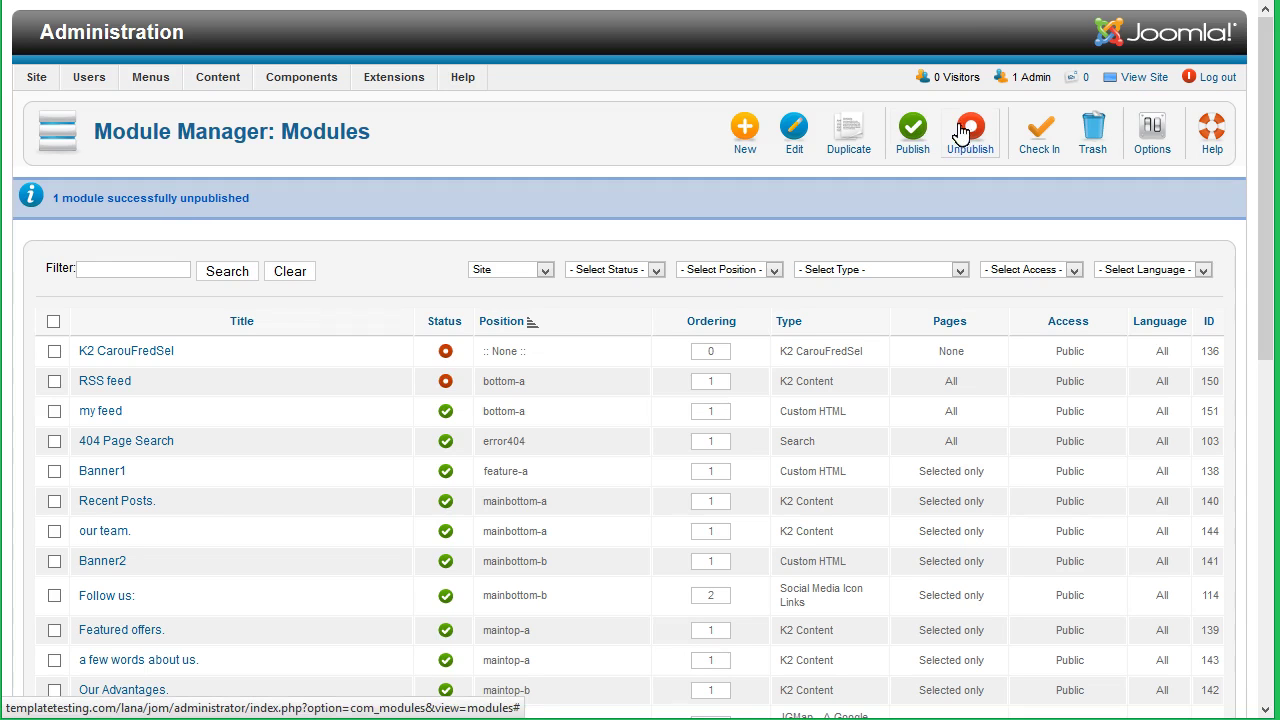
pyautogui.hotkey('ctrl', 'Tab')
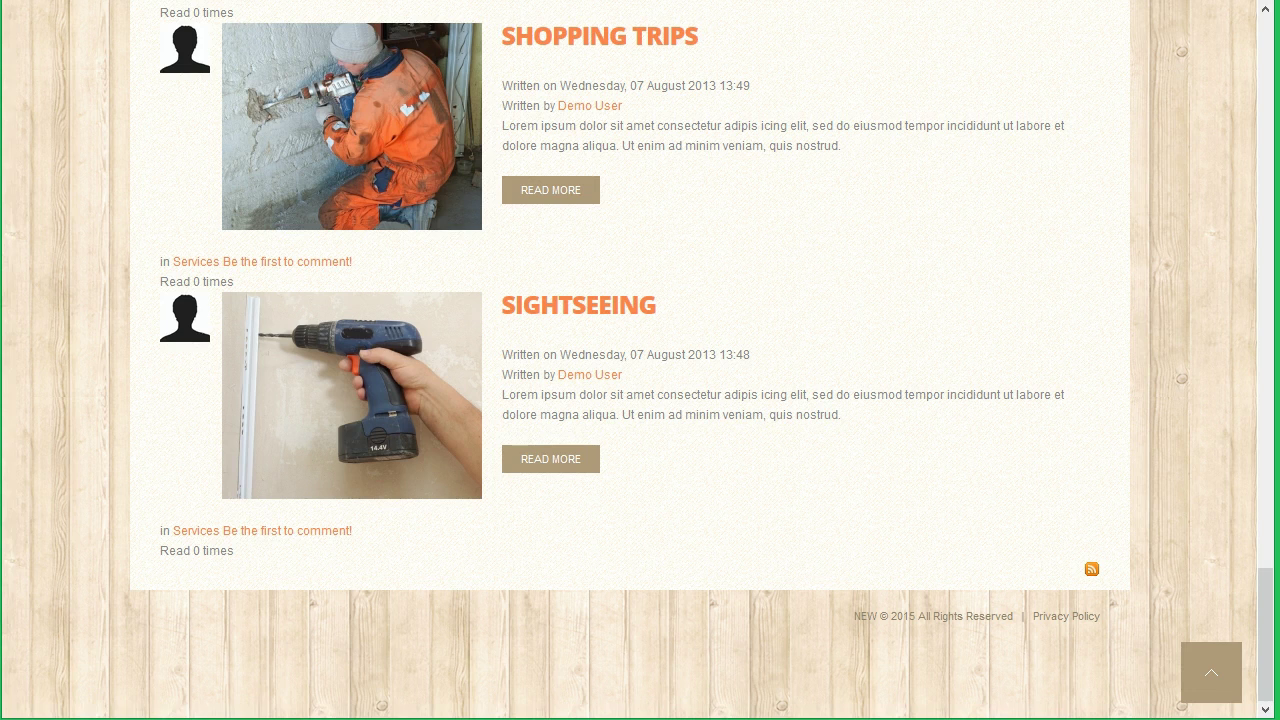
pyautogui.press('F5')
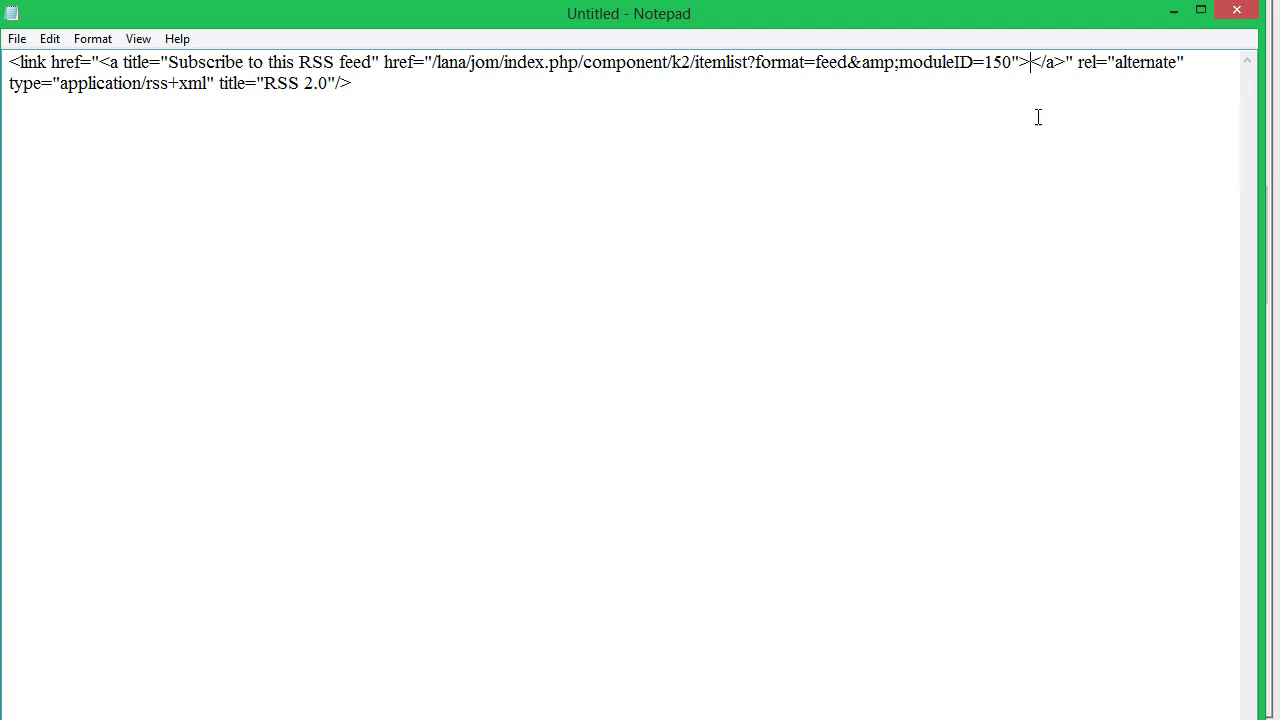
# Copy the whole RSS 2.0 link tag from Notepad and paste it on empty line 96, above the closing head tag in the template's PHP file.
pyautogui.click(358, 83)
pyautogui.hotkey('ctrl', 'a')
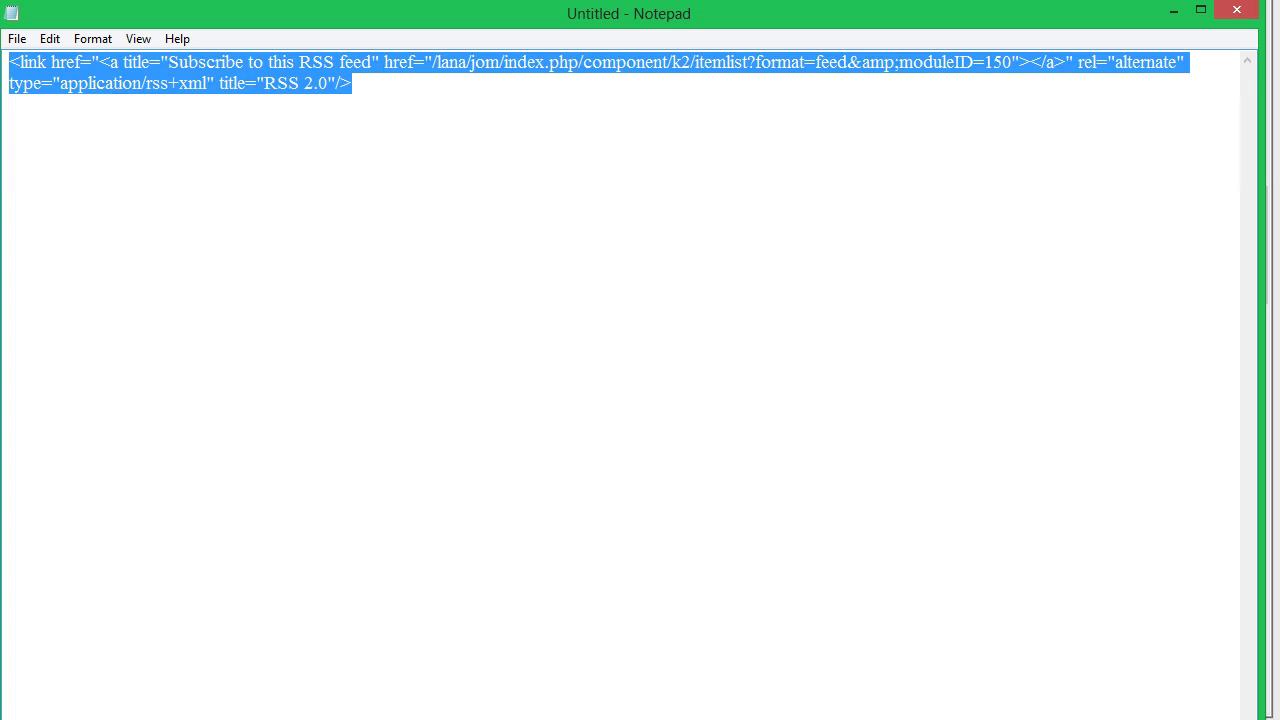
pyautogui.rightClick(126, 90)
pyautogui.click(184, 157)
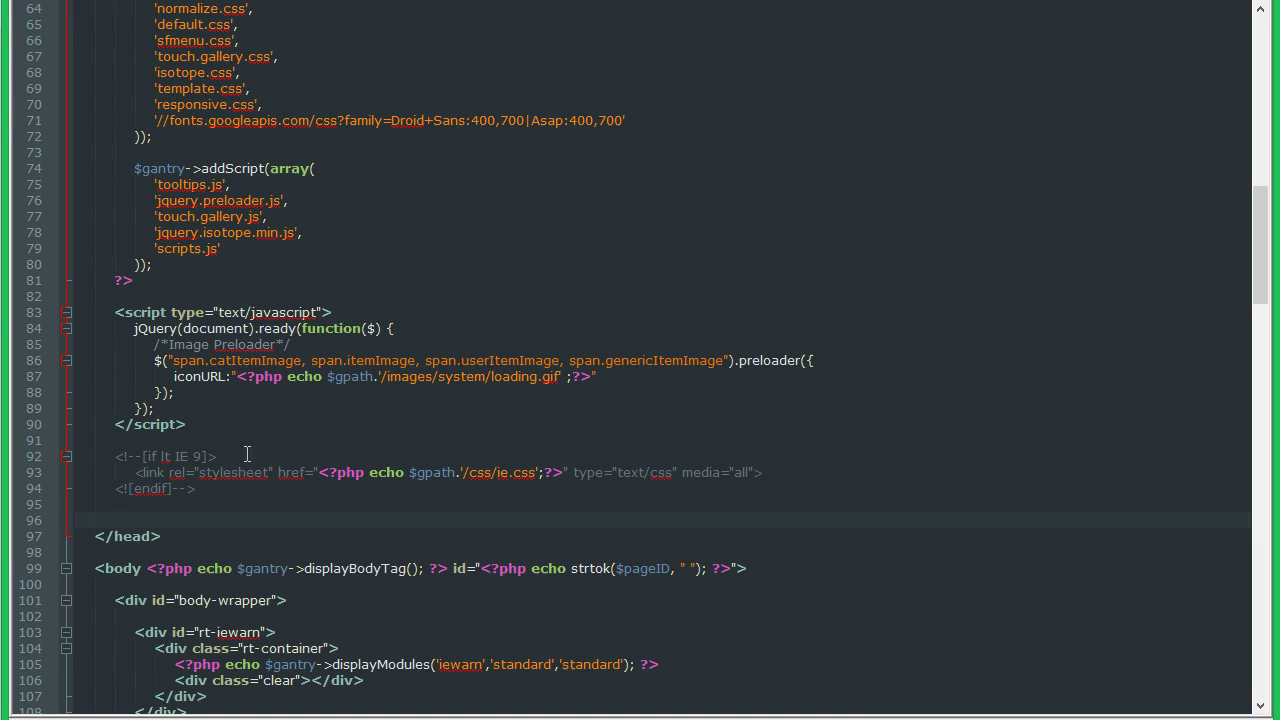
pyautogui.click(130, 519)
pyautogui.rightClick(129, 520)
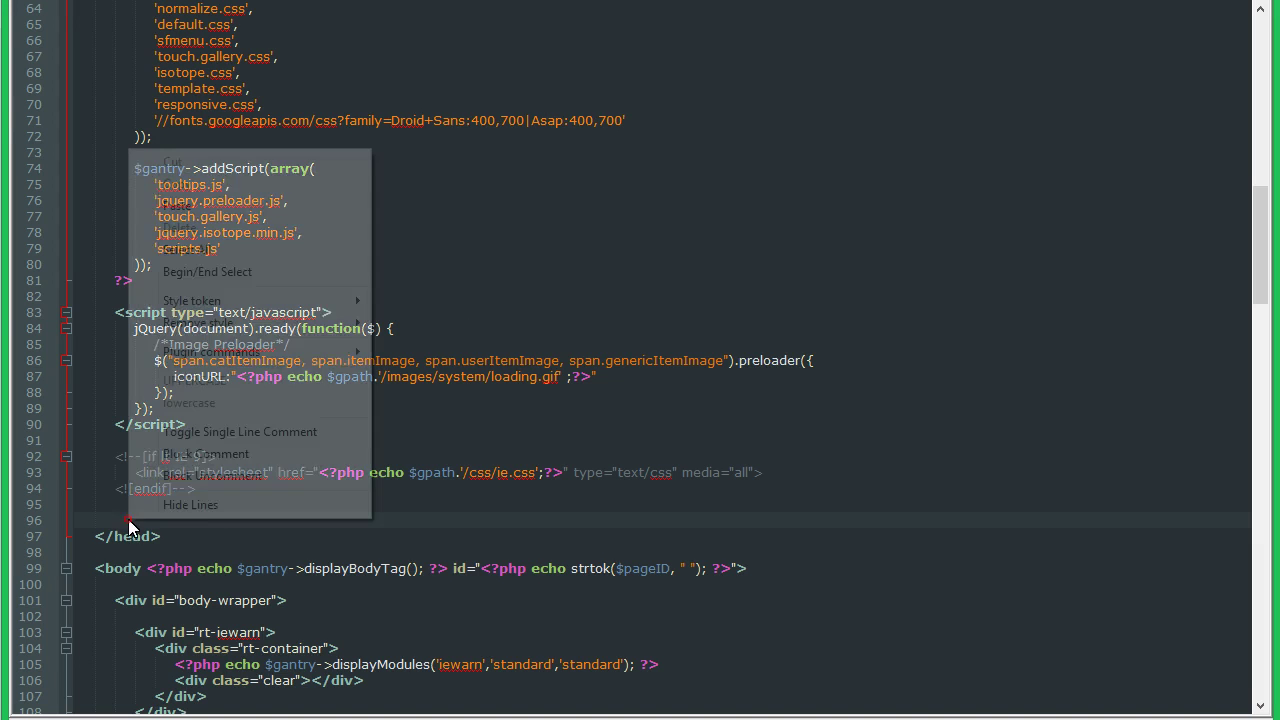
pyautogui.click(222, 206)
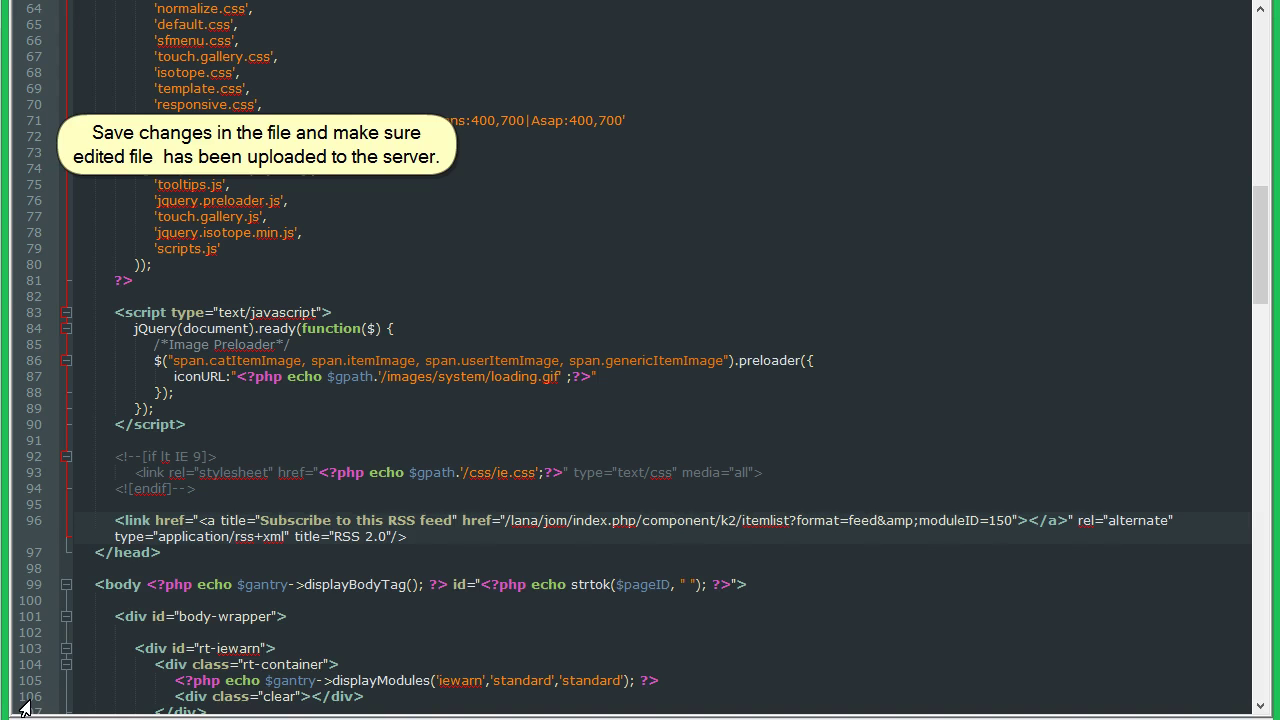
# Switch to the browser, reload the site's home page and check the My Feed block at the end of the page.
pyautogui.hotkey('alt', 'Tab')
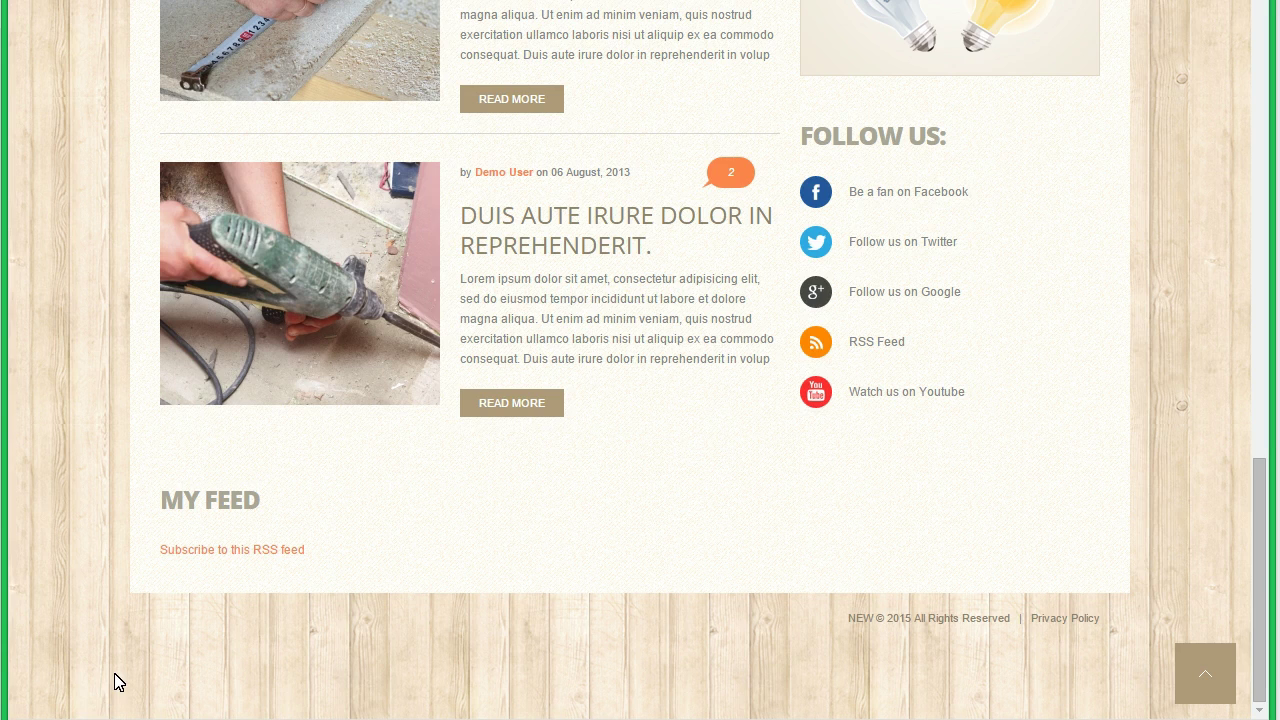
pyautogui.press('F5')
pyautogui.press('F5')
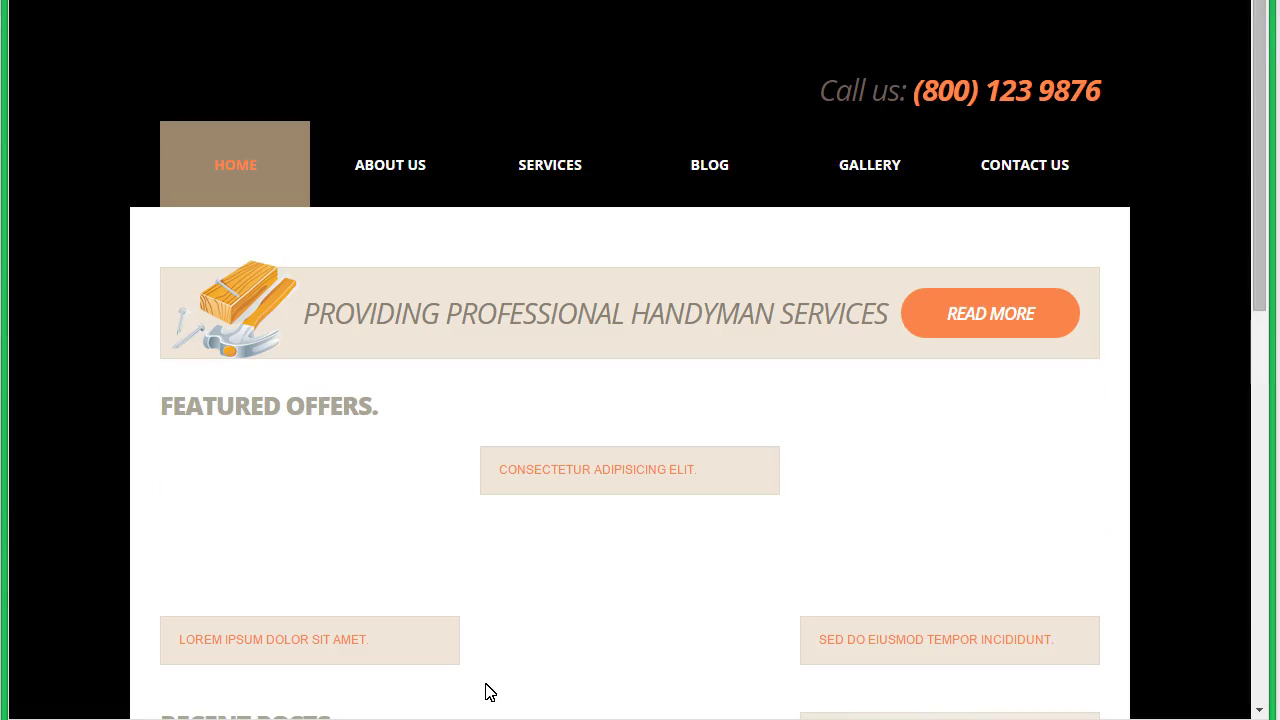
pyautogui.scroll(-2, 1087, 507)
pyautogui.scroll(-7, 1087, 507)
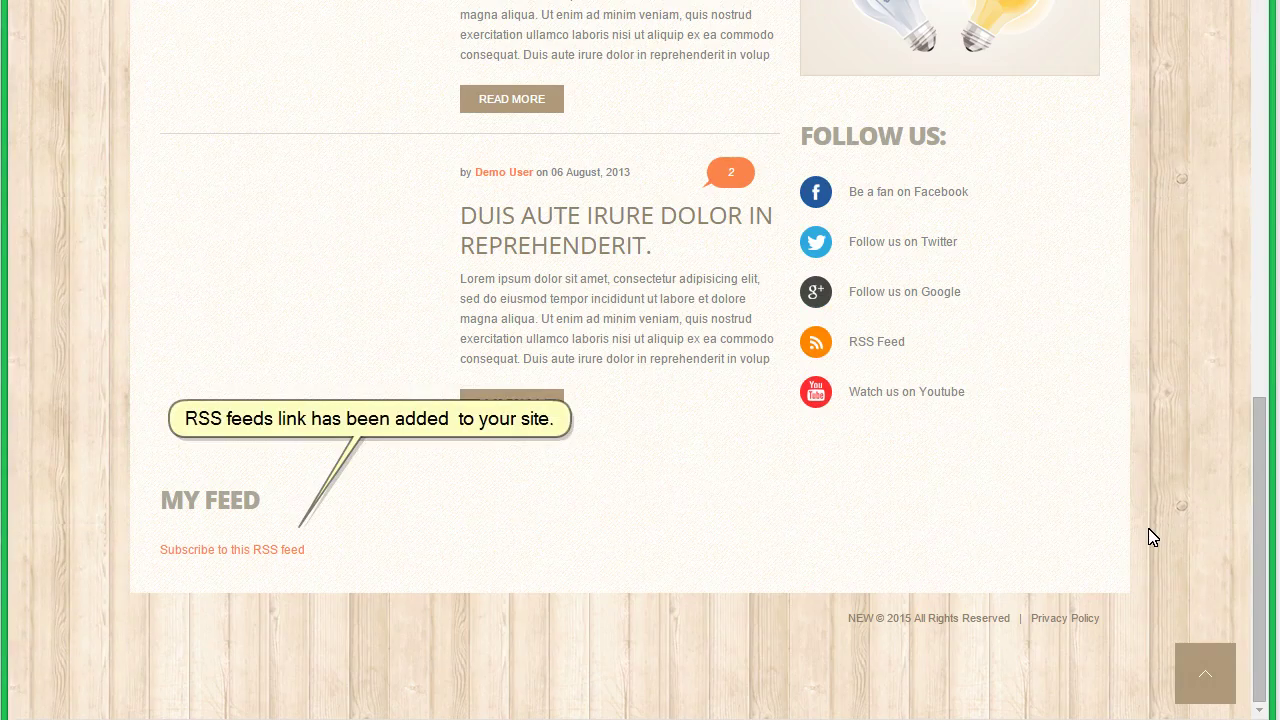